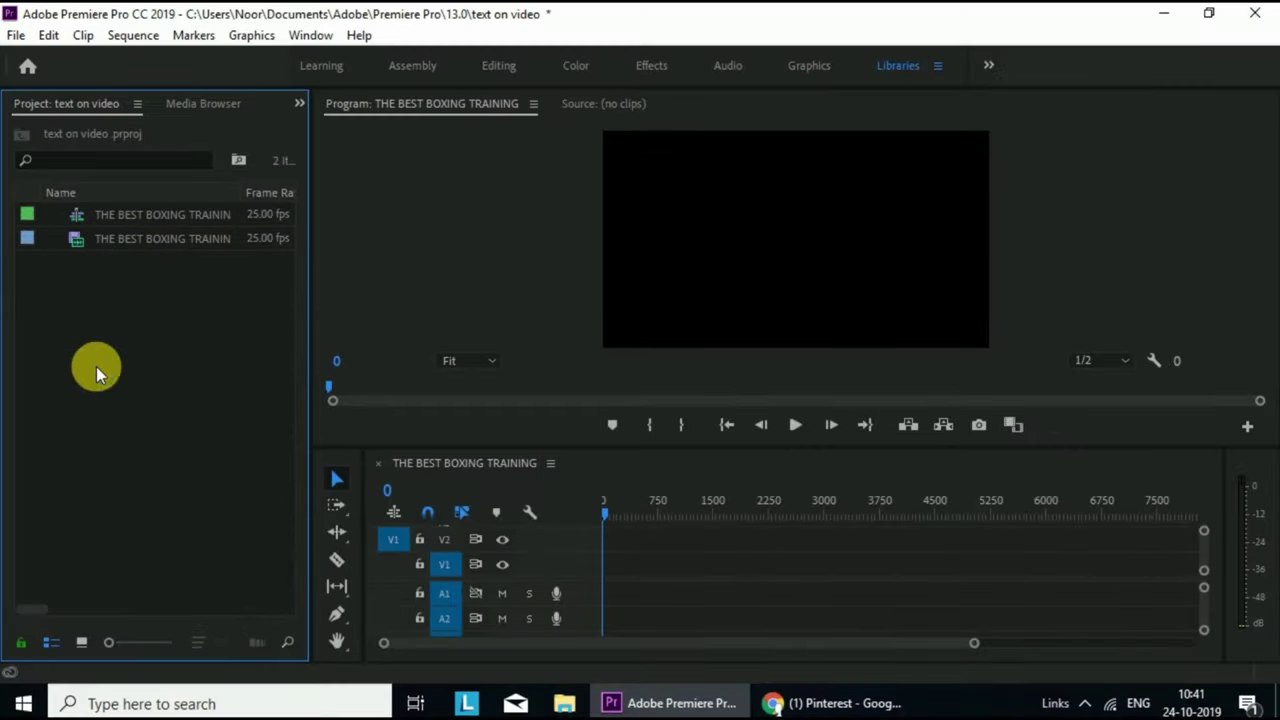
Step: Import THE BEST BOXING TRAINING video file into the Project panel
right_click(96, 367)
key(ctrl+i)
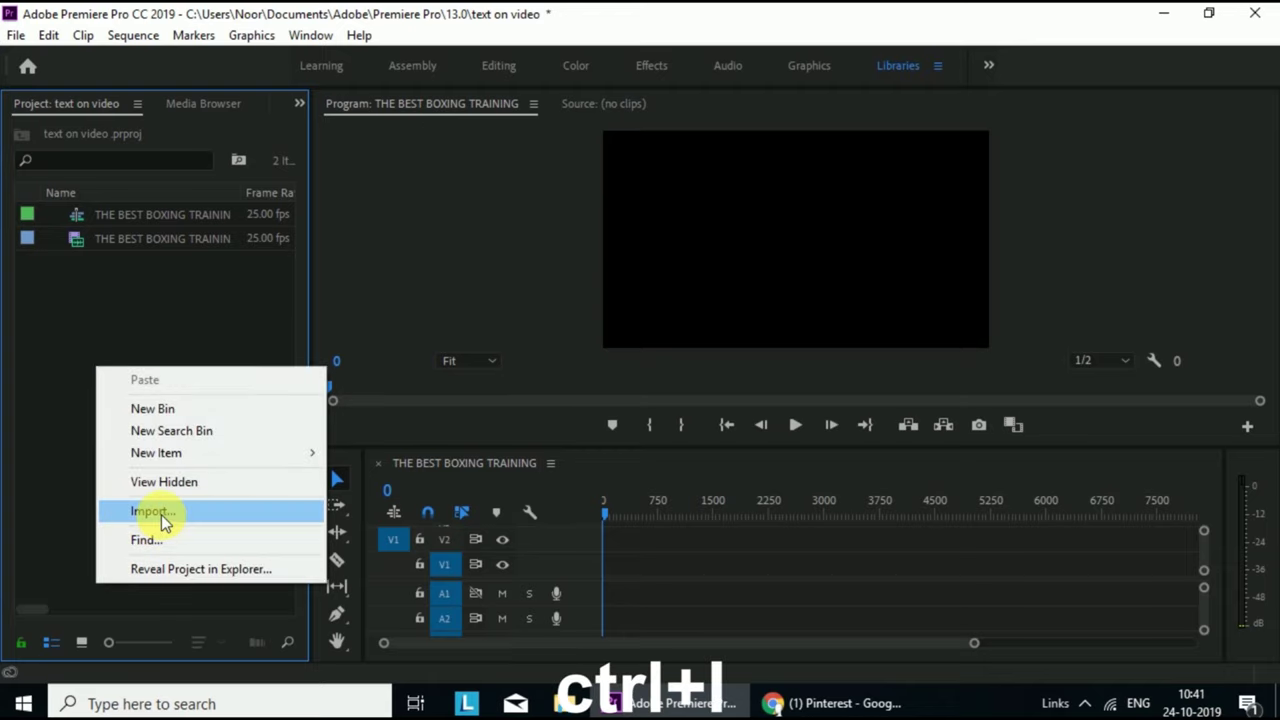
click(150, 511)
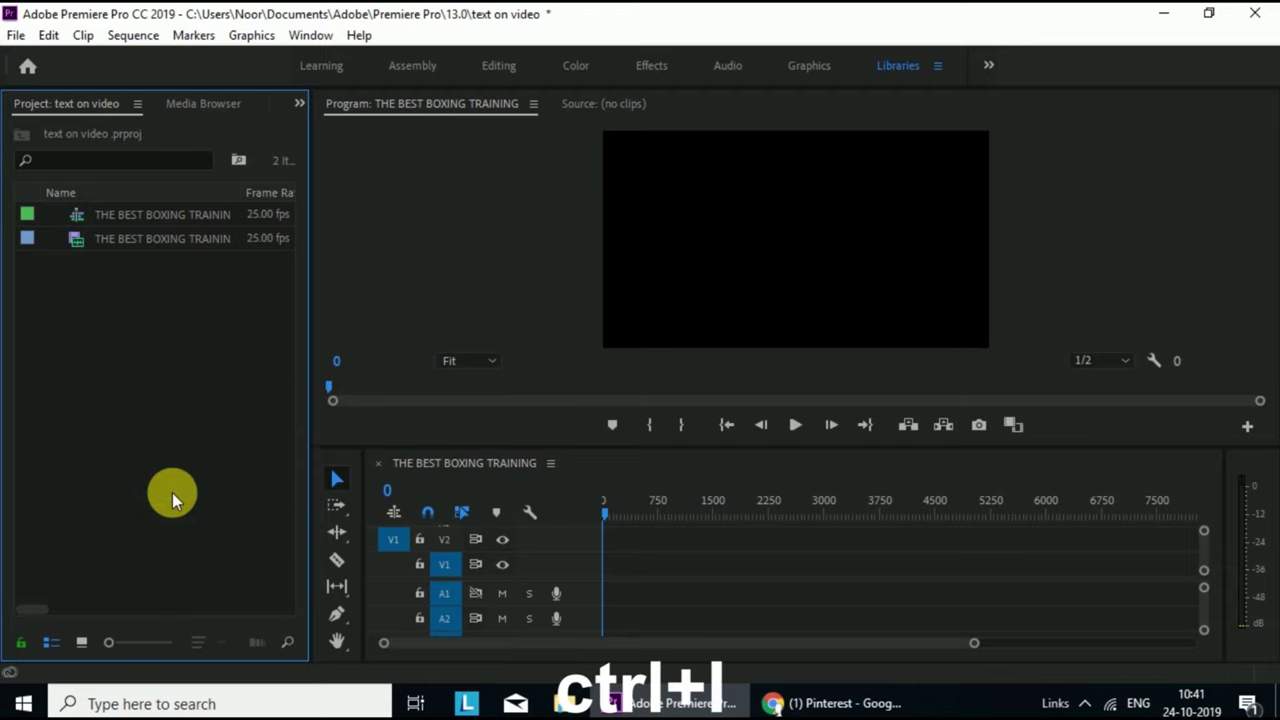
scroll(200, 332, down, 1)
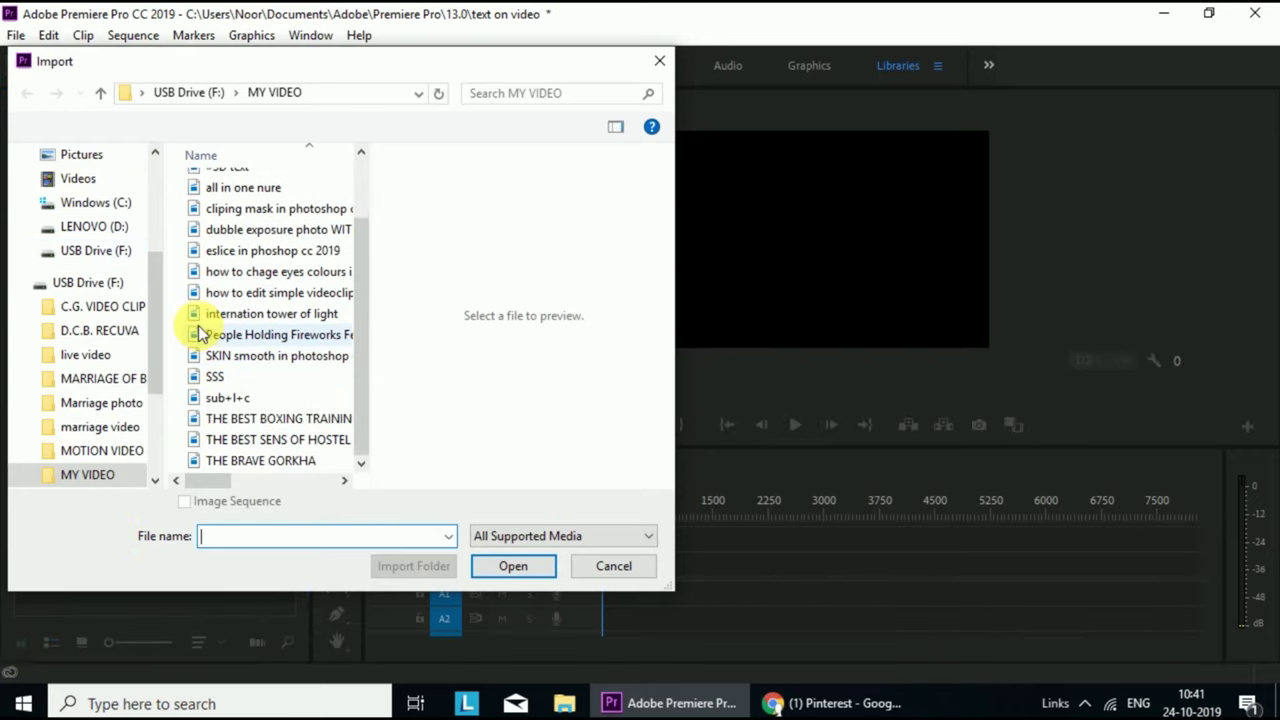
scroll(200, 332, up, 1)
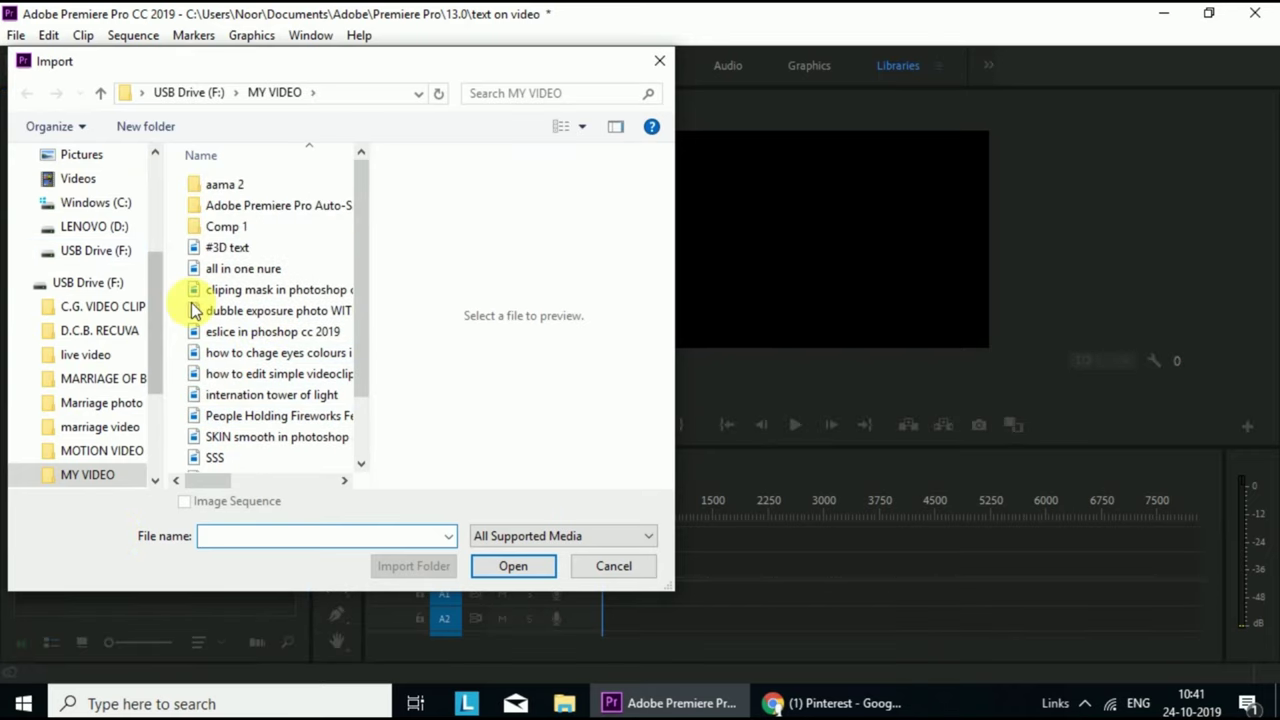
scroll(194, 309, down, 1)
click(260, 418)
click(513, 566)
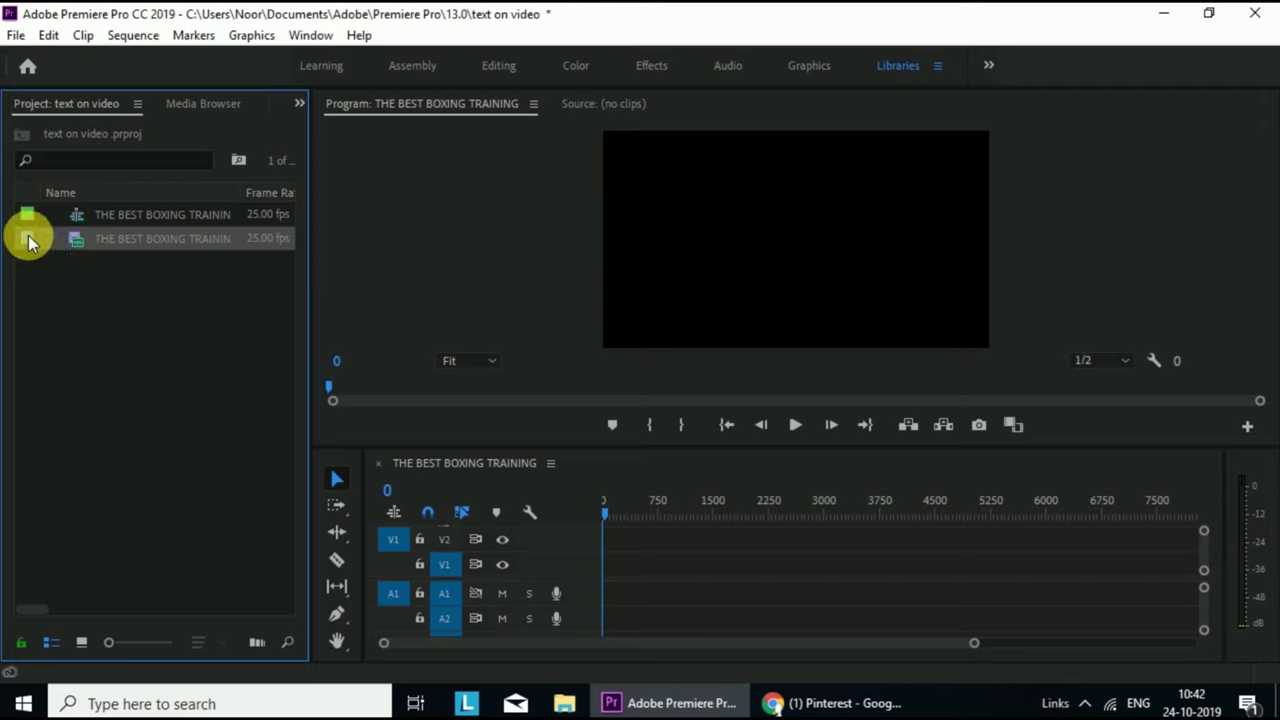
Step: Drag the boxing clip onto V1, enlarge the timeline, and unlink the clip's video from its audio
drag(28, 241, 612, 590)
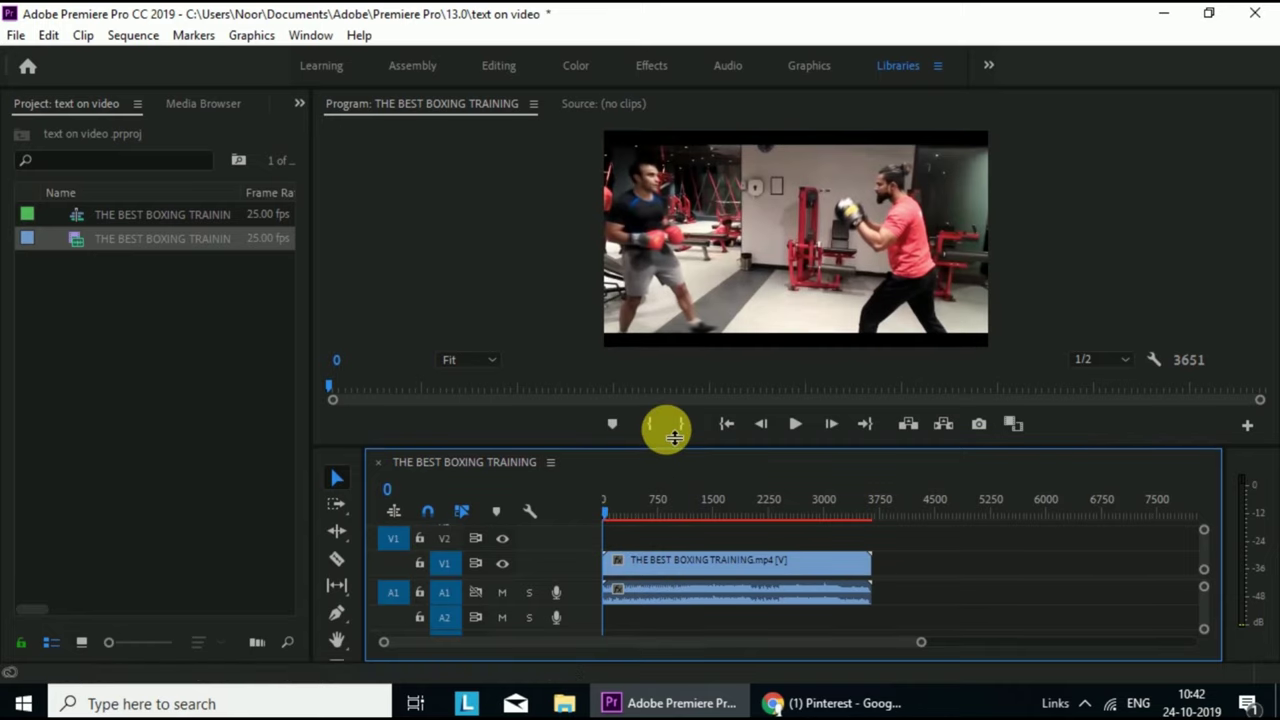
drag(671, 456, 674, 437)
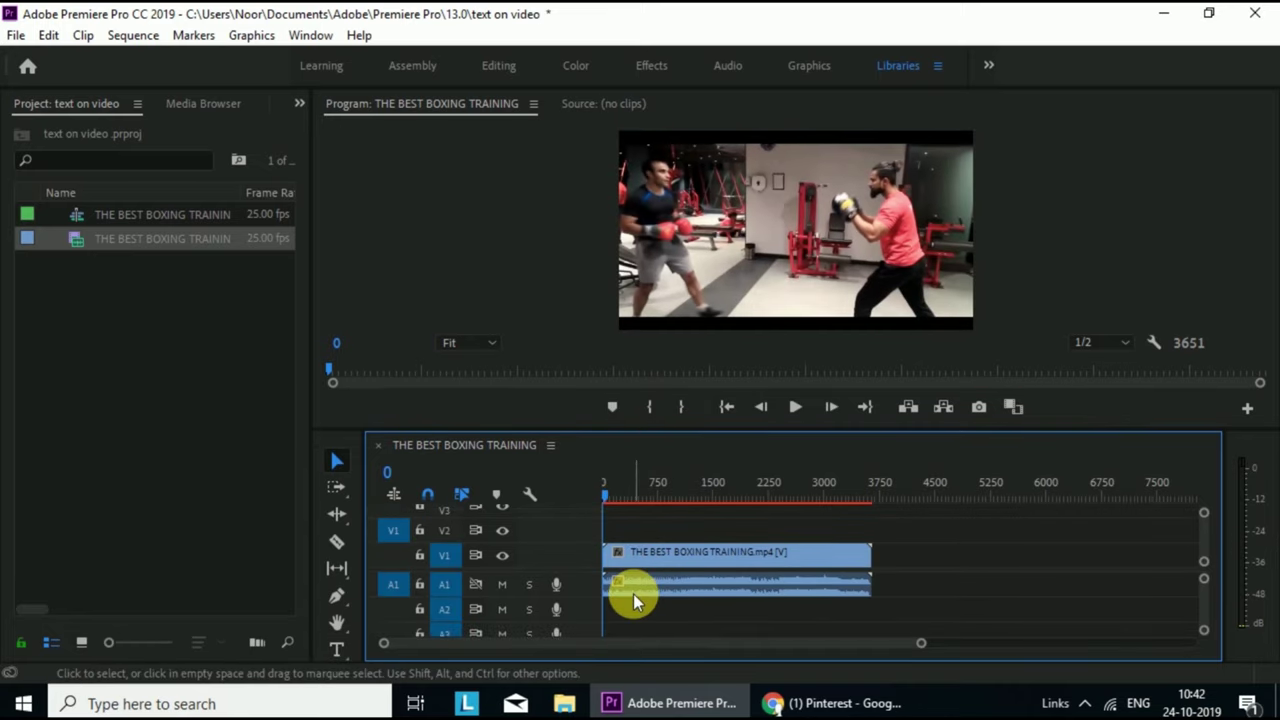
click(655, 558)
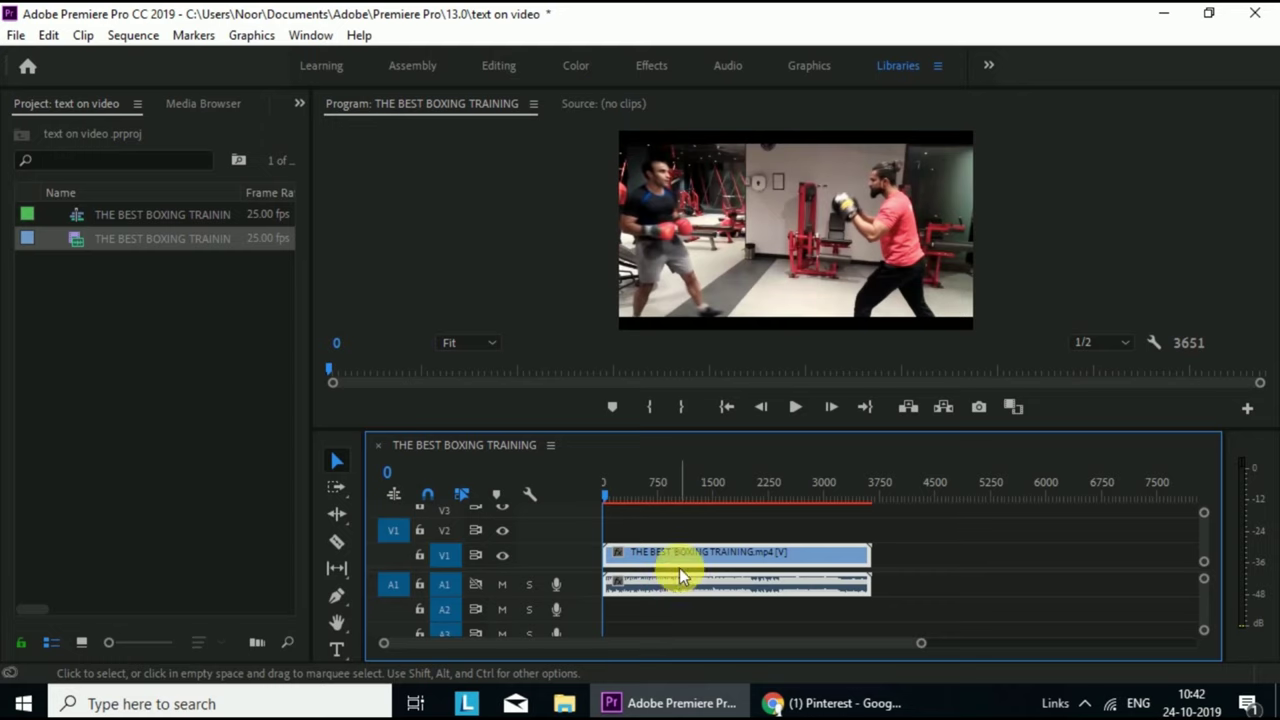
right_click(683, 563)
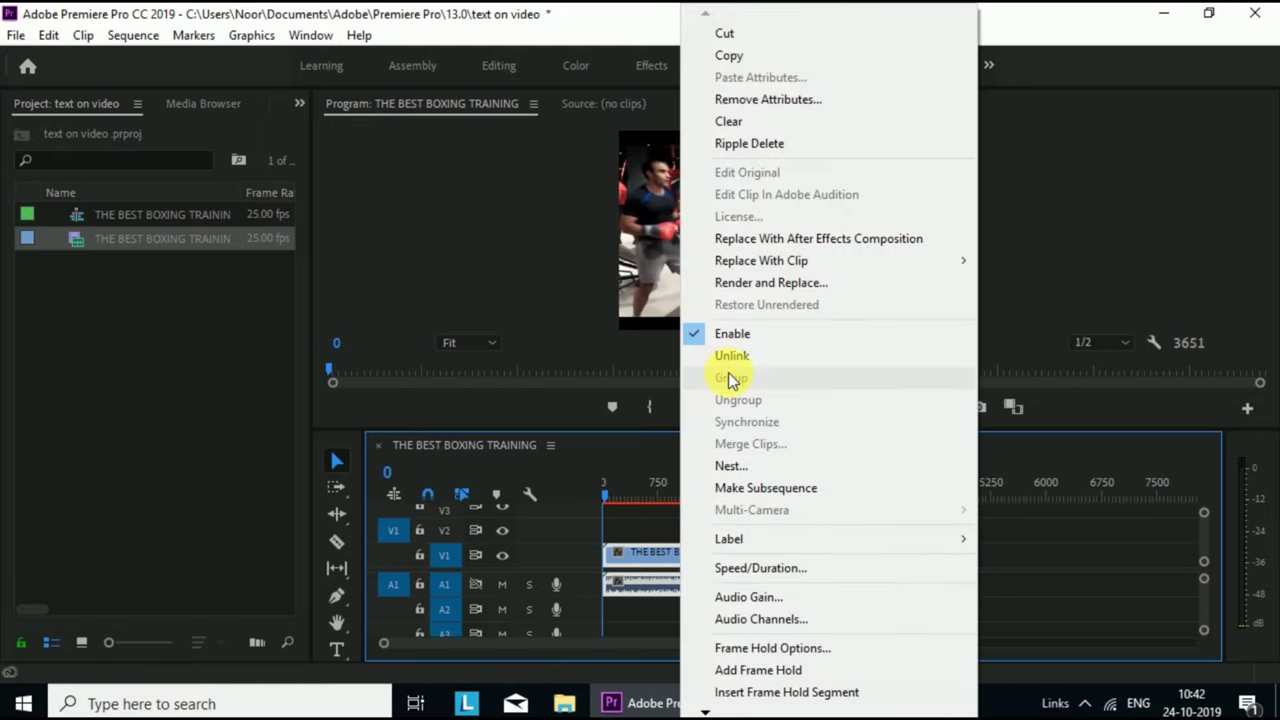
click(730, 357)
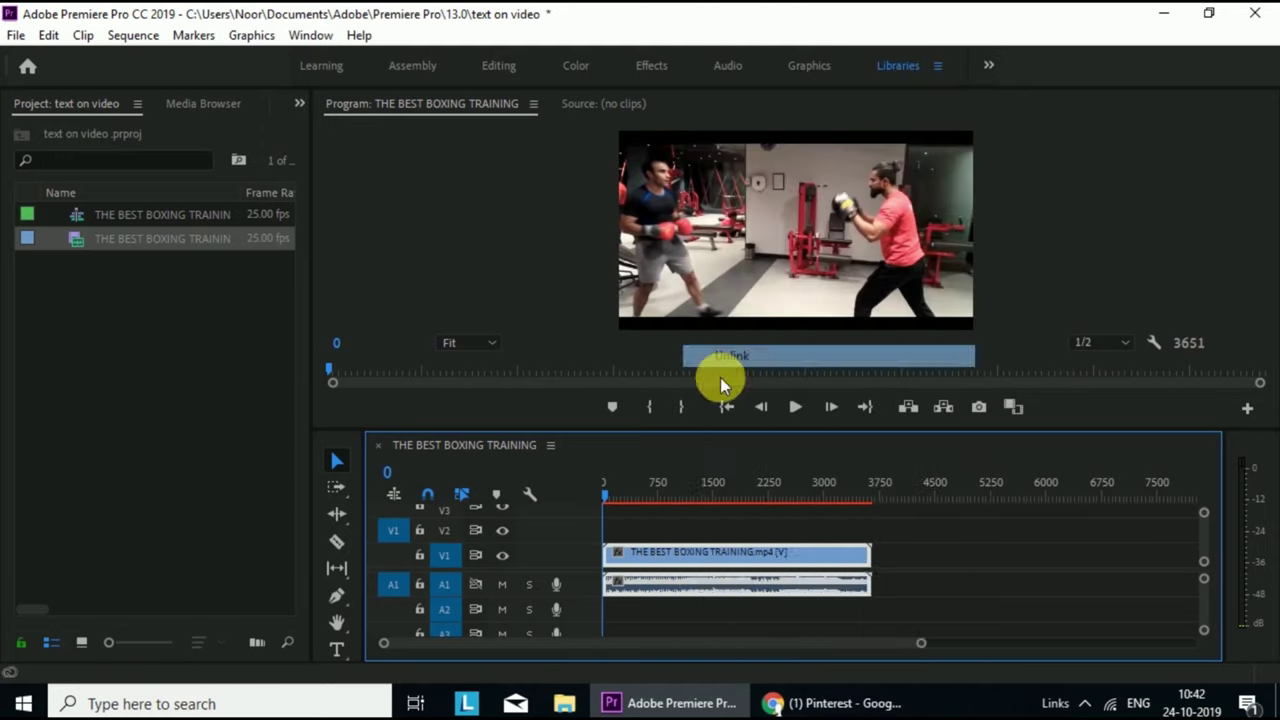
click(690, 580)
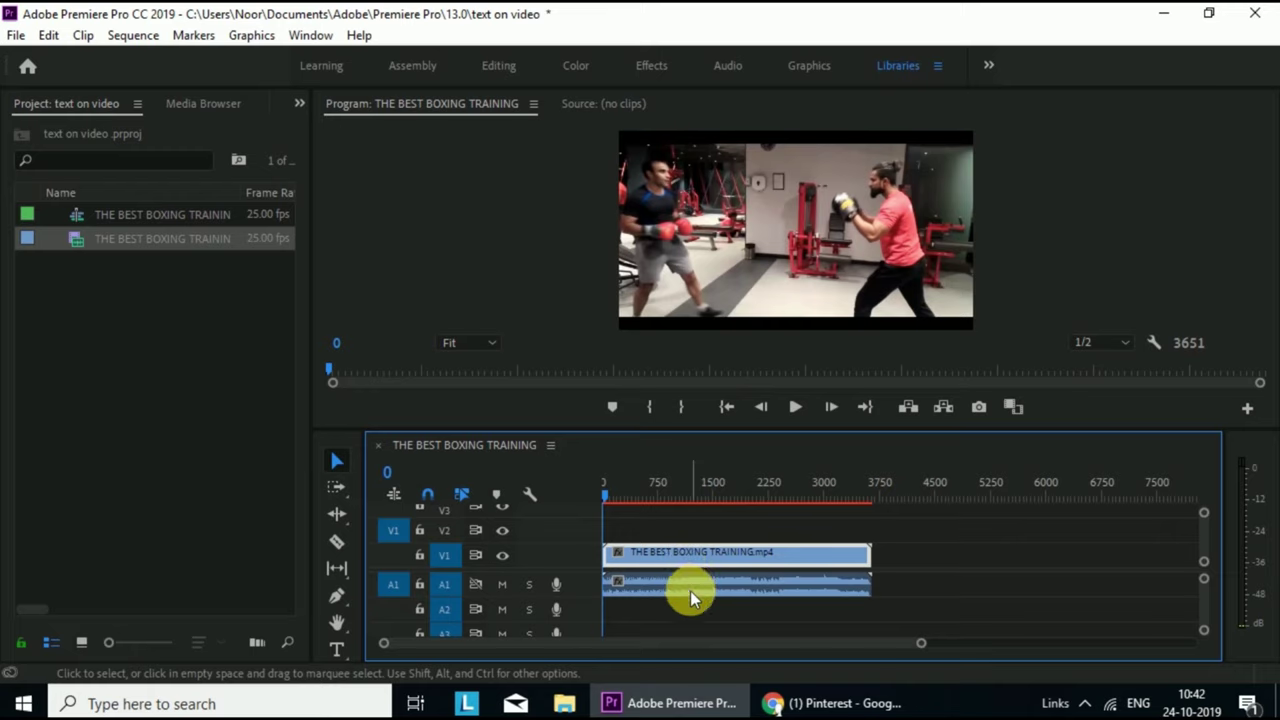
click(644, 530)
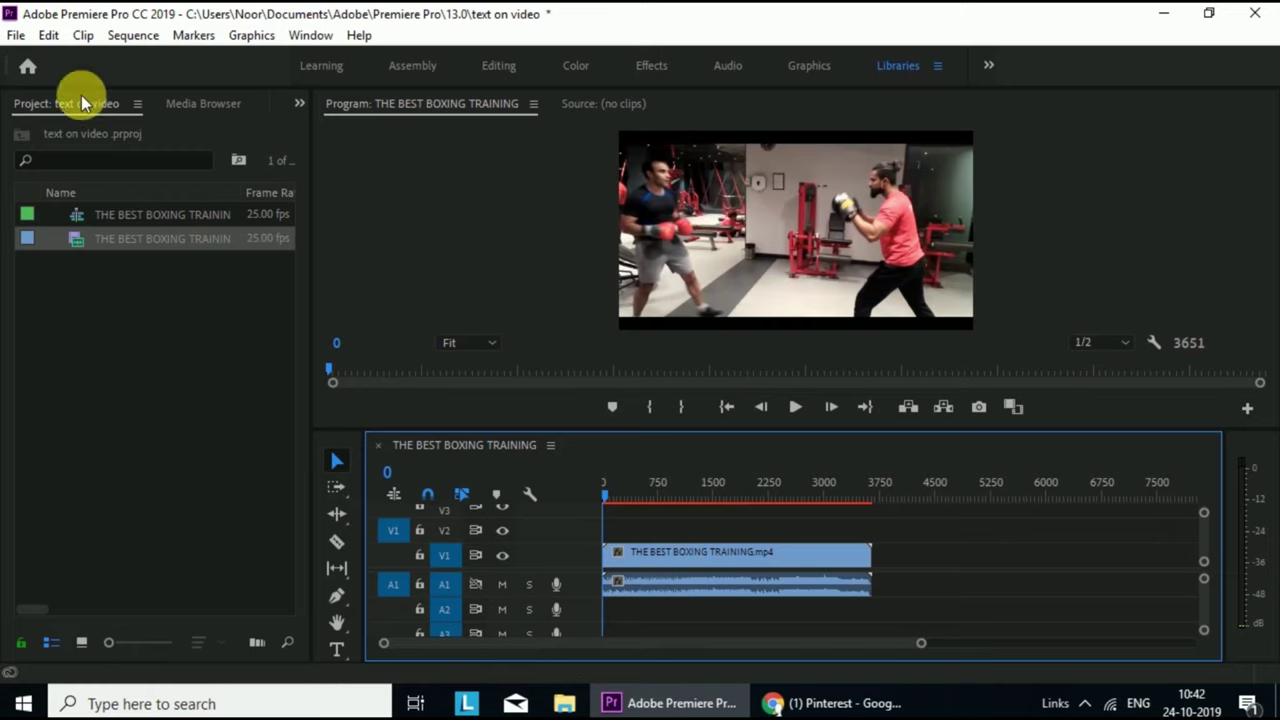
Step: Create a new legacy title through File > New and name it 'fitness'
click(18, 36)
mouse_move(40, 51)
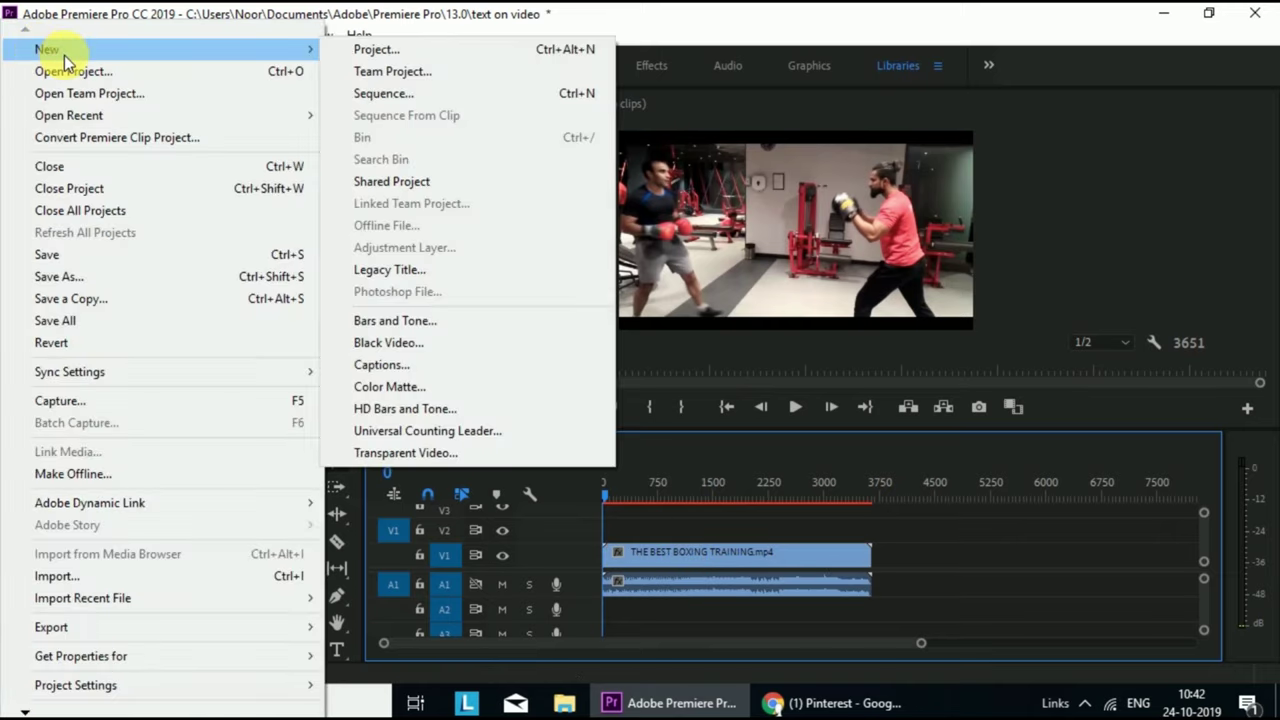
click(420, 272)
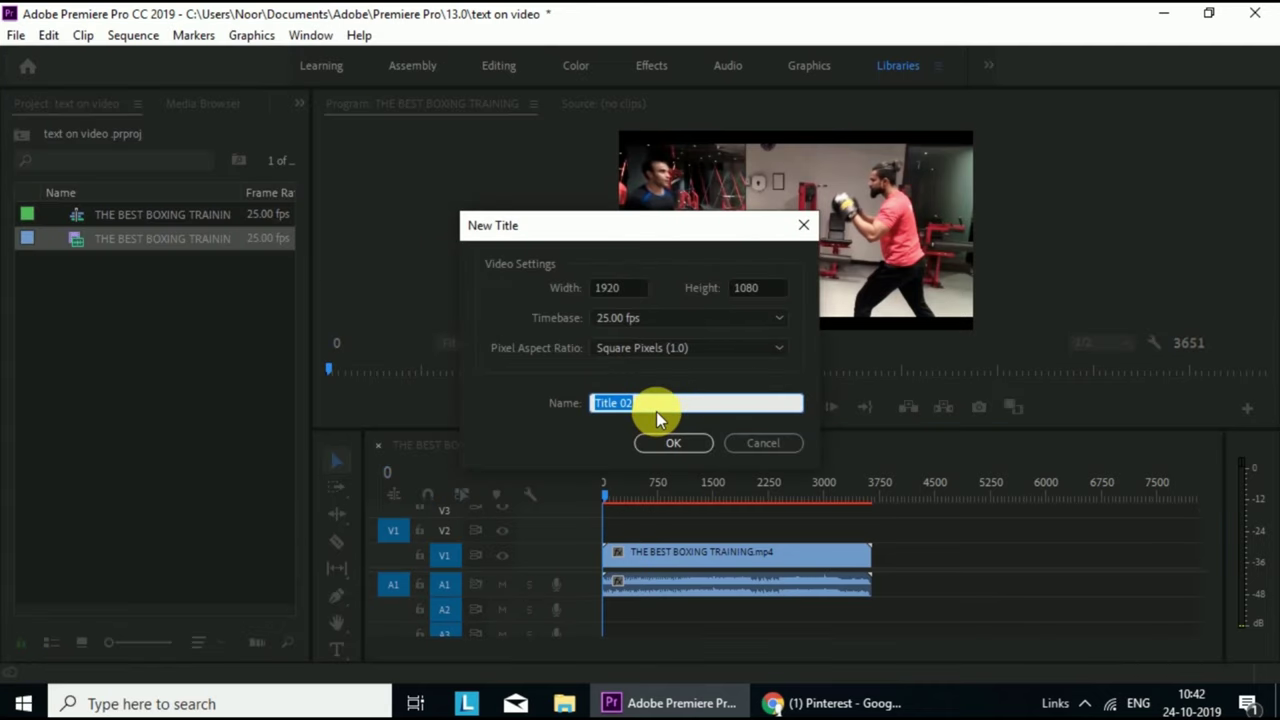
key(BackSpace)
text(t)
text(i)
click(673, 443)
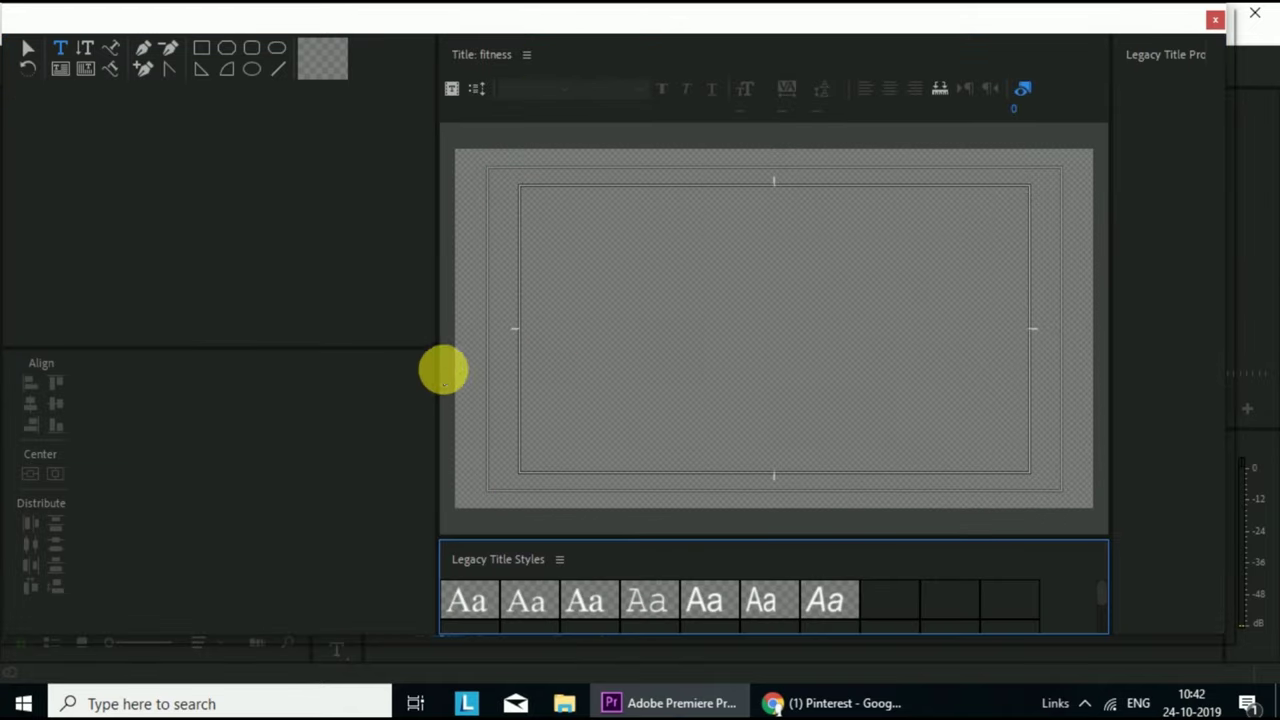
Step: Widen the title canvas and properties panels, then enter the text 'fitness' on the canvas
drag(424, 356, 185, 333)
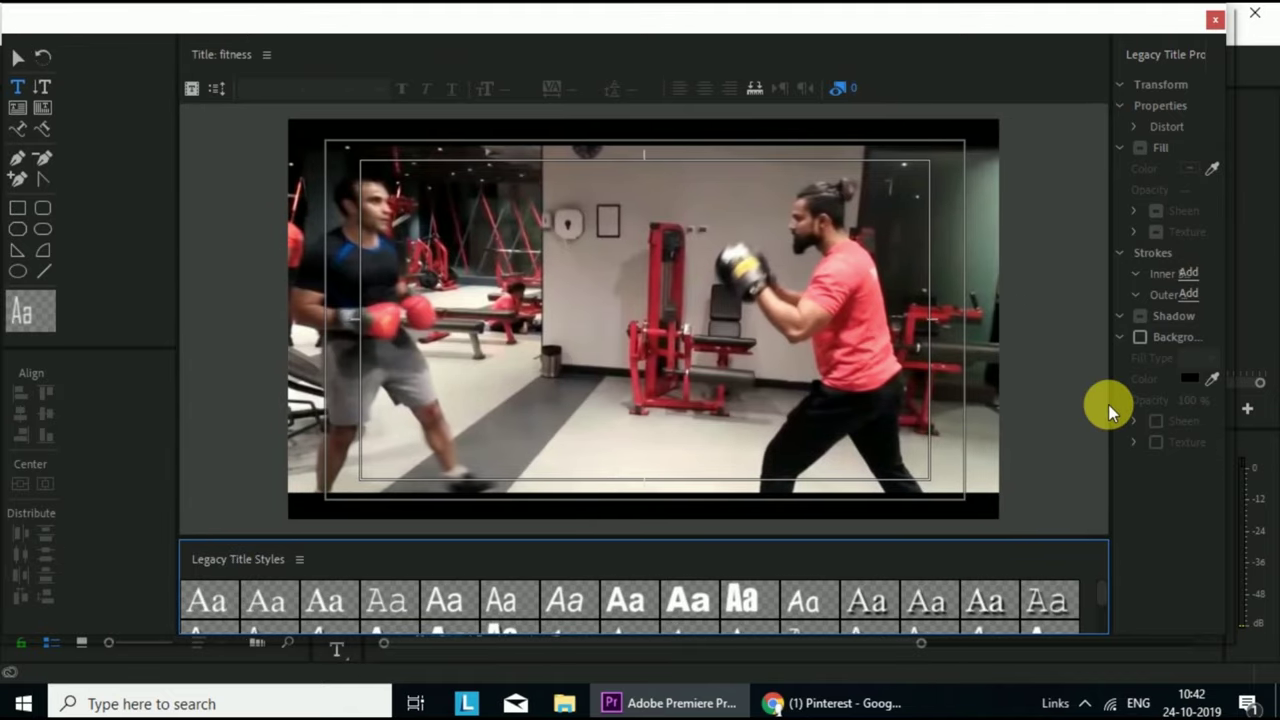
drag(1108, 390, 963, 354)
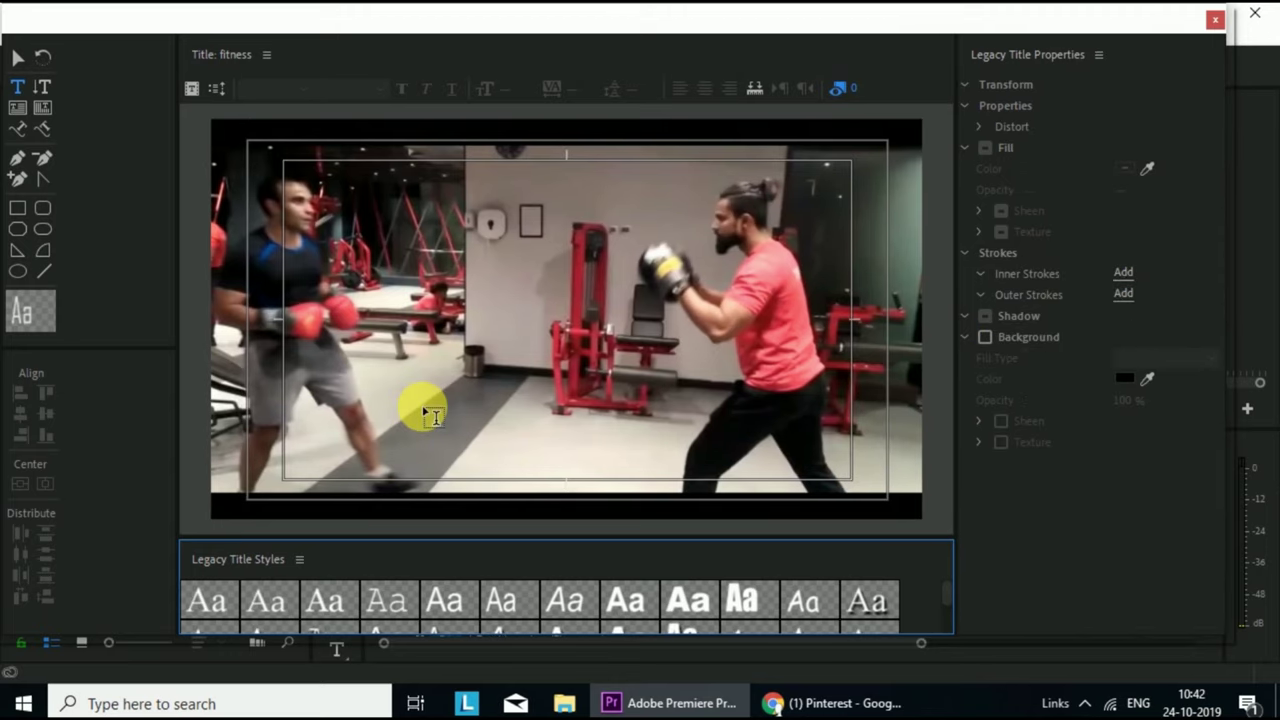
click(502, 345)
text(fitness)
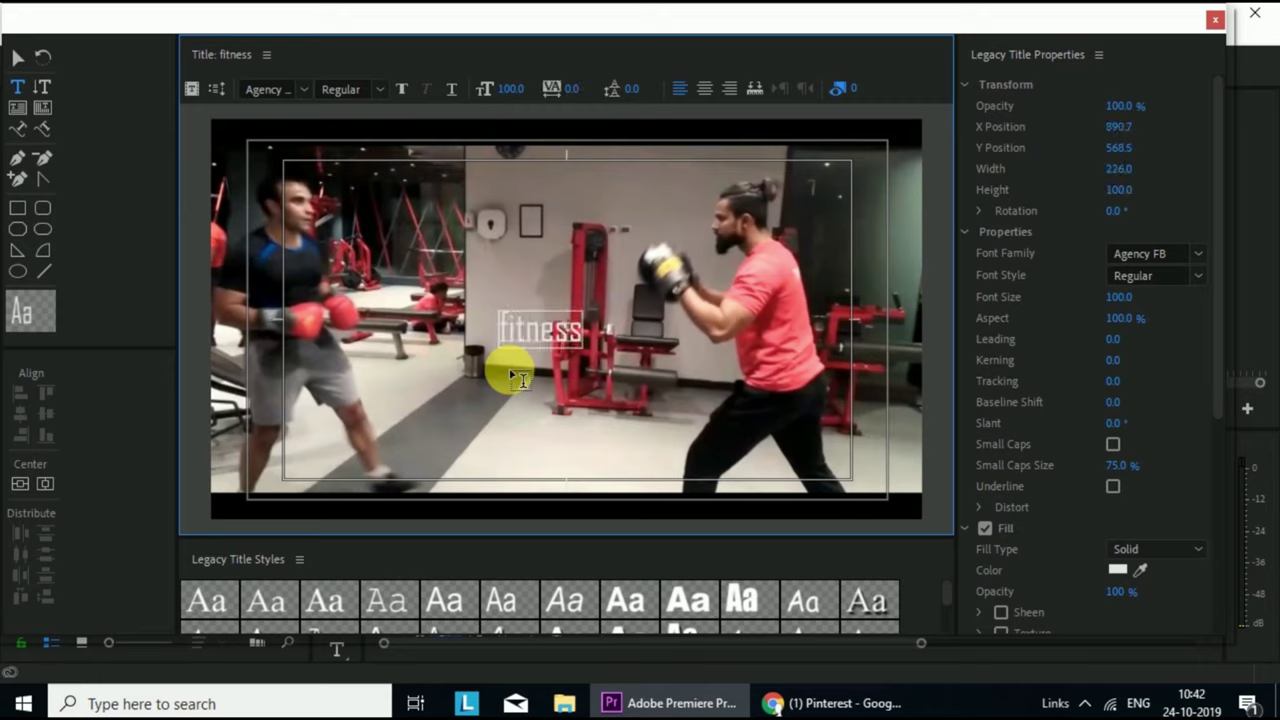
Step: Enlarge the fitness text, apply the Arial Black style, and centre it in the frame
ctrl+click(546, 338)
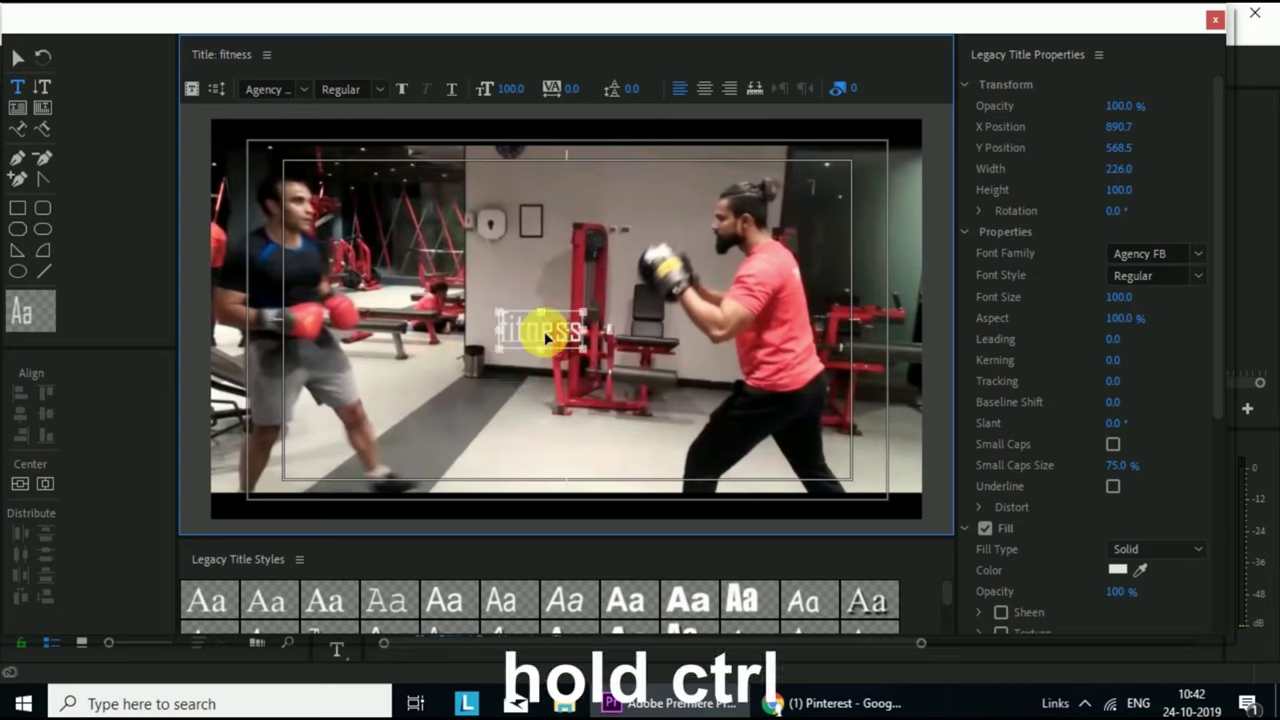
mouse_move(549, 318)
mouse_down()
mouse_move(564, 247)
mouse_move(577, 333)
mouse_up()
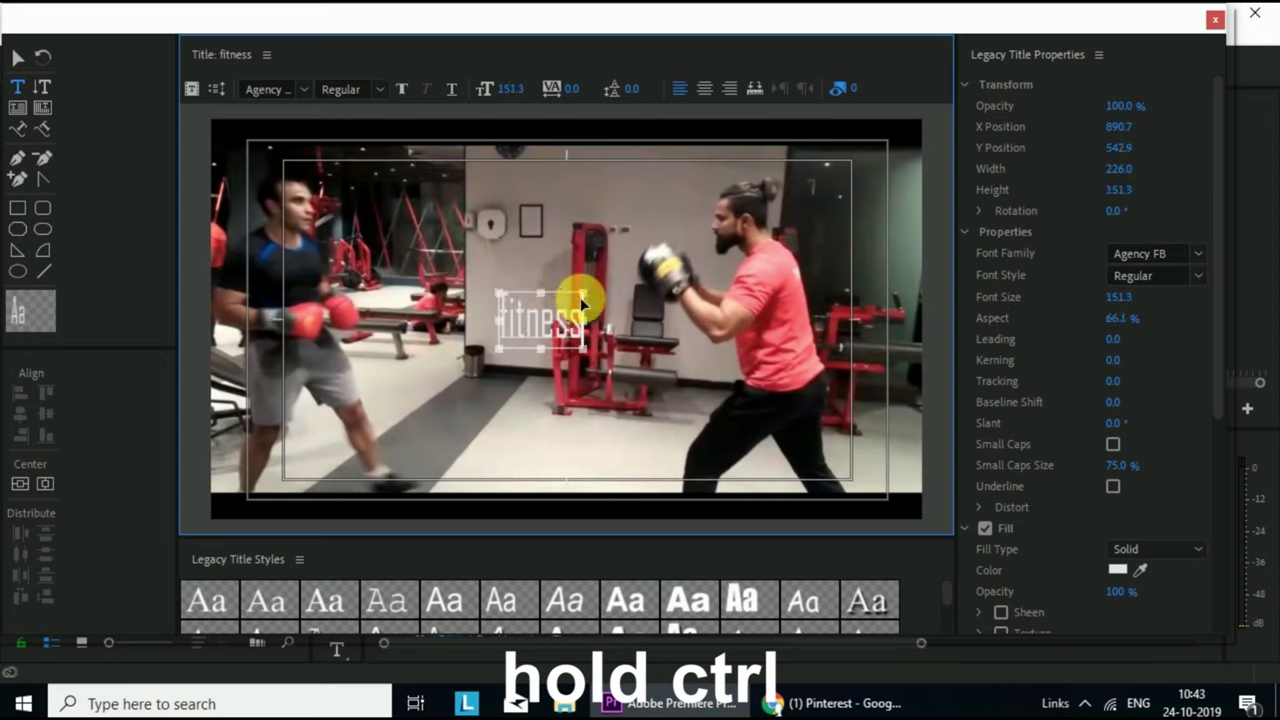
drag(593, 300, 796, 224)
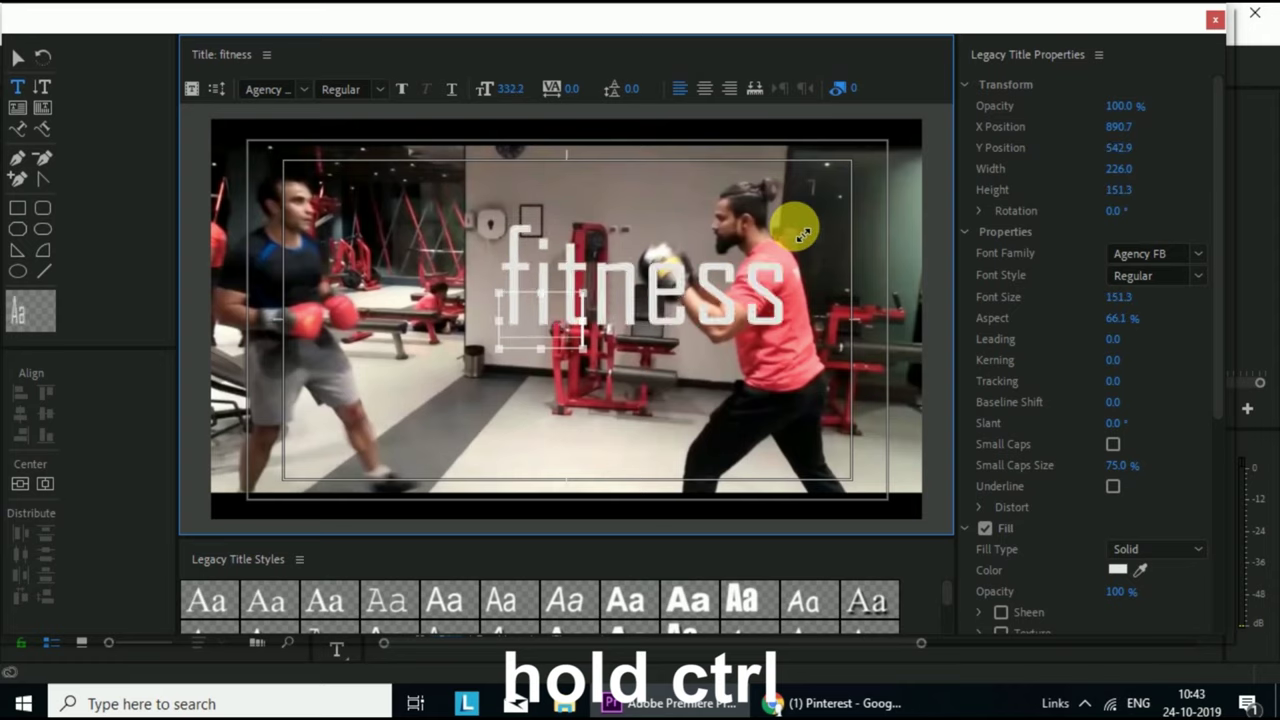
mouse_move(673, 307)
mouse_down()
mouse_move(526, 328)
mouse_move(549, 341)
mouse_up()
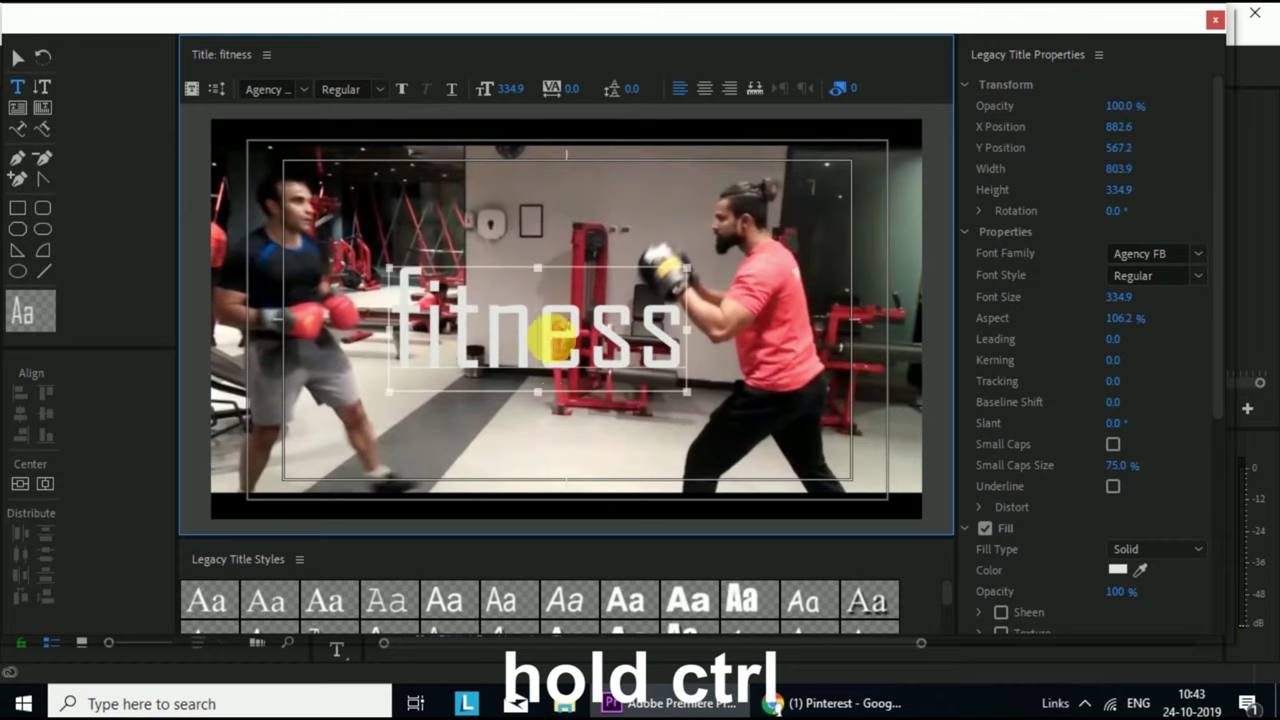
ctrl+click(700, 603)
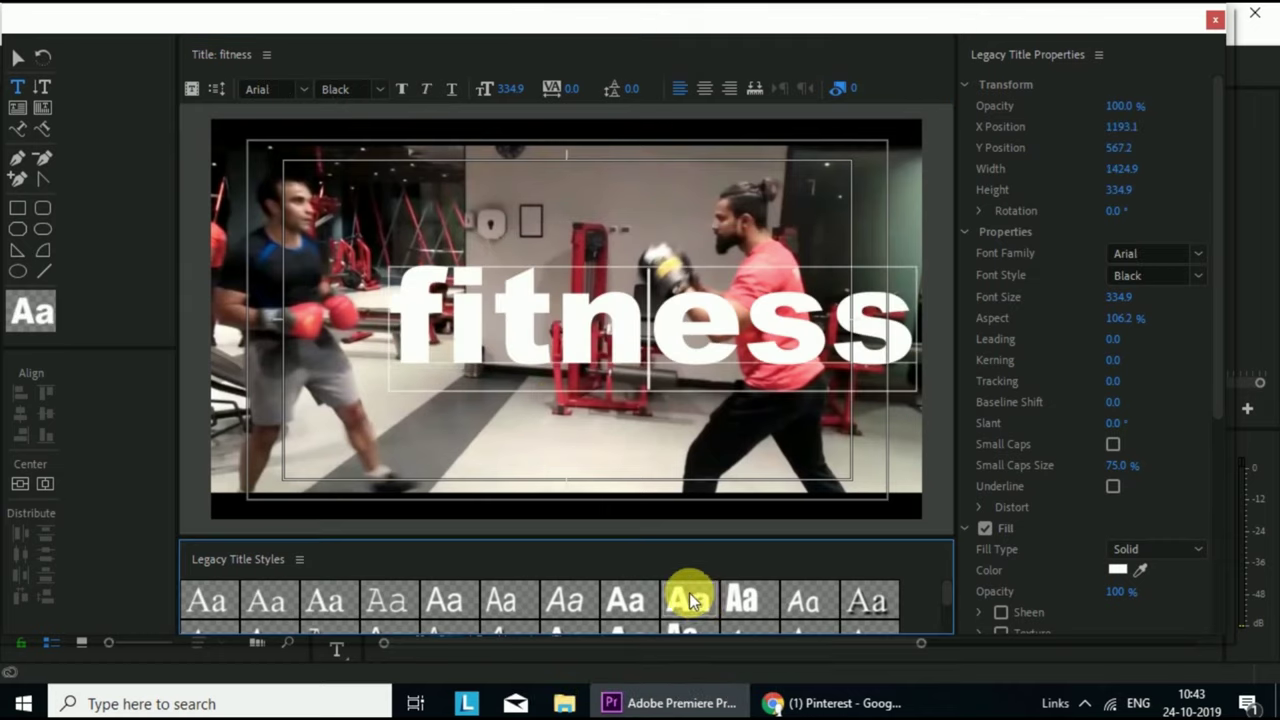
drag(626, 337, 514, 330)
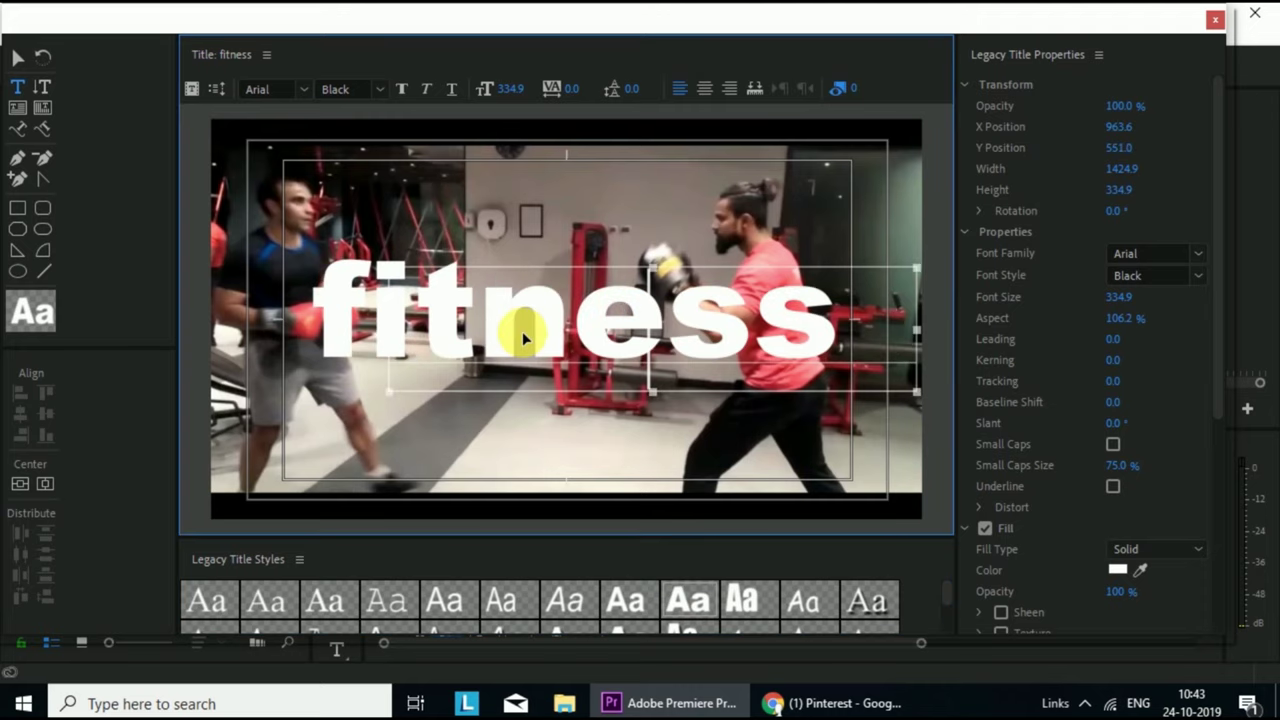
click(18, 485)
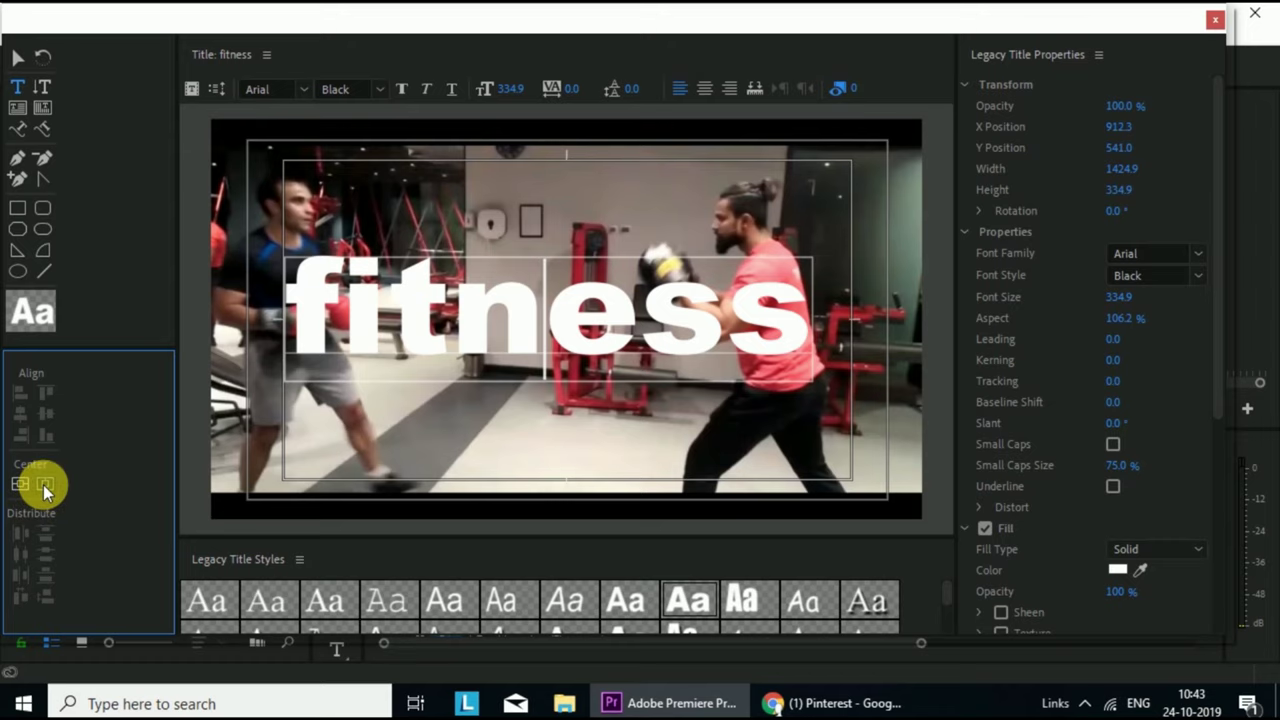
click(43, 485)
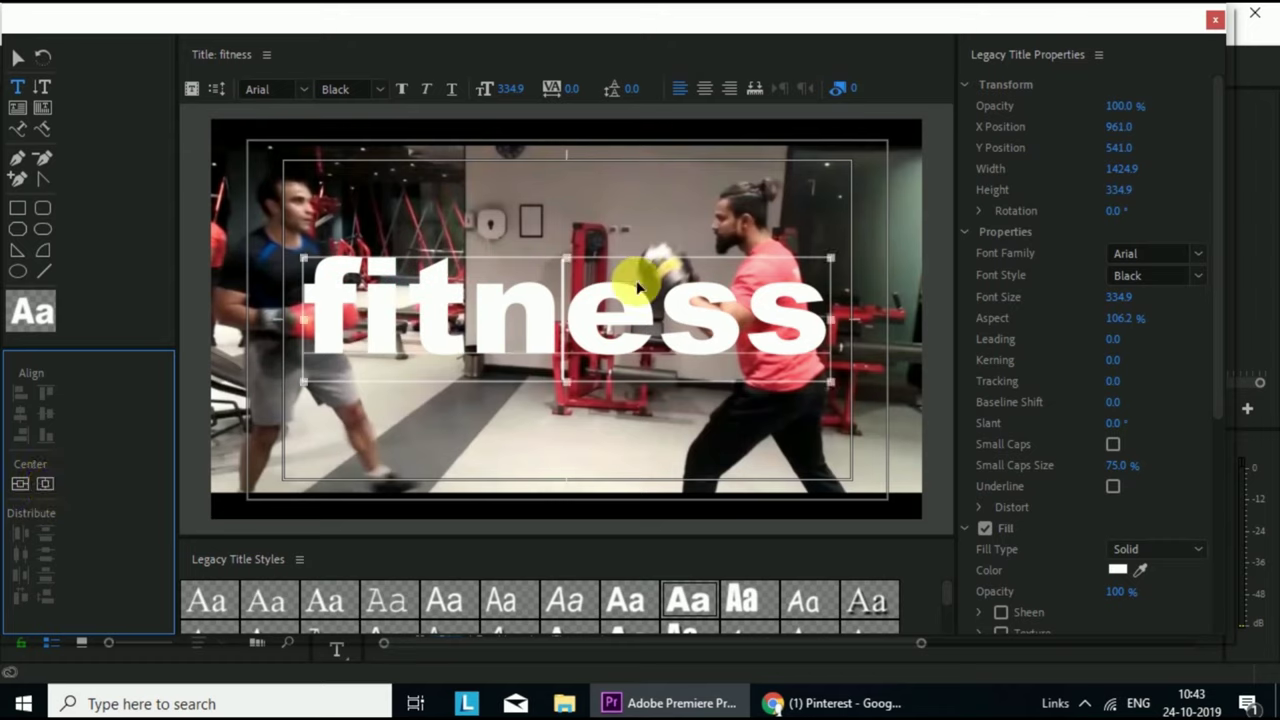
Step: Stretch the text taller (size 599.5, aspect 59.3%), recentre it vertically, and set fill type to Ghost
click(570, 258)
drag(578, 231, 590, 170)
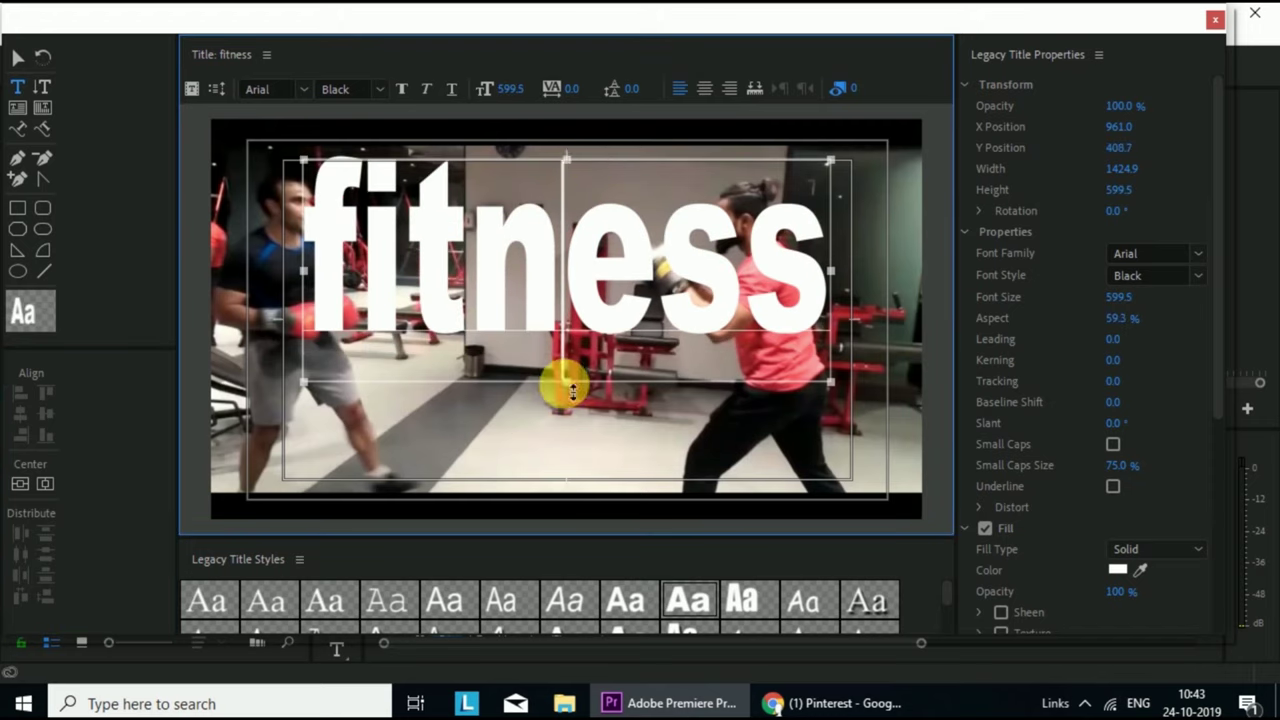
click(18, 487)
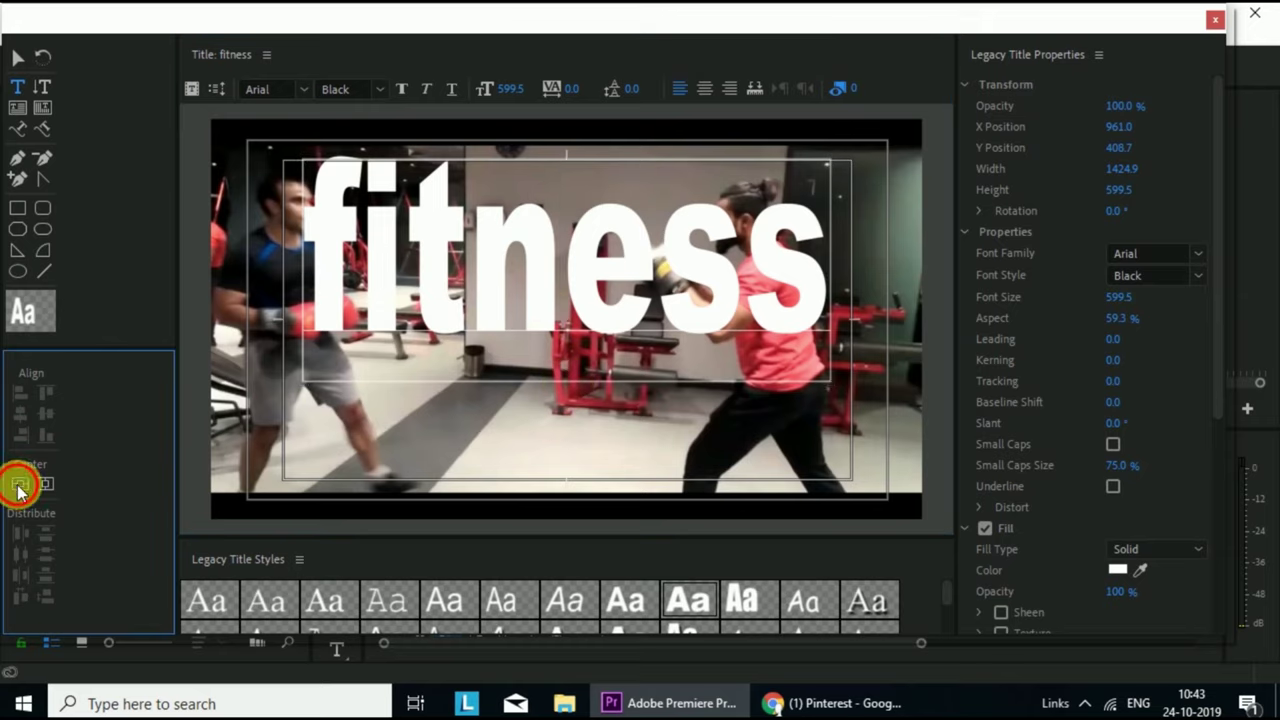
click(18, 487)
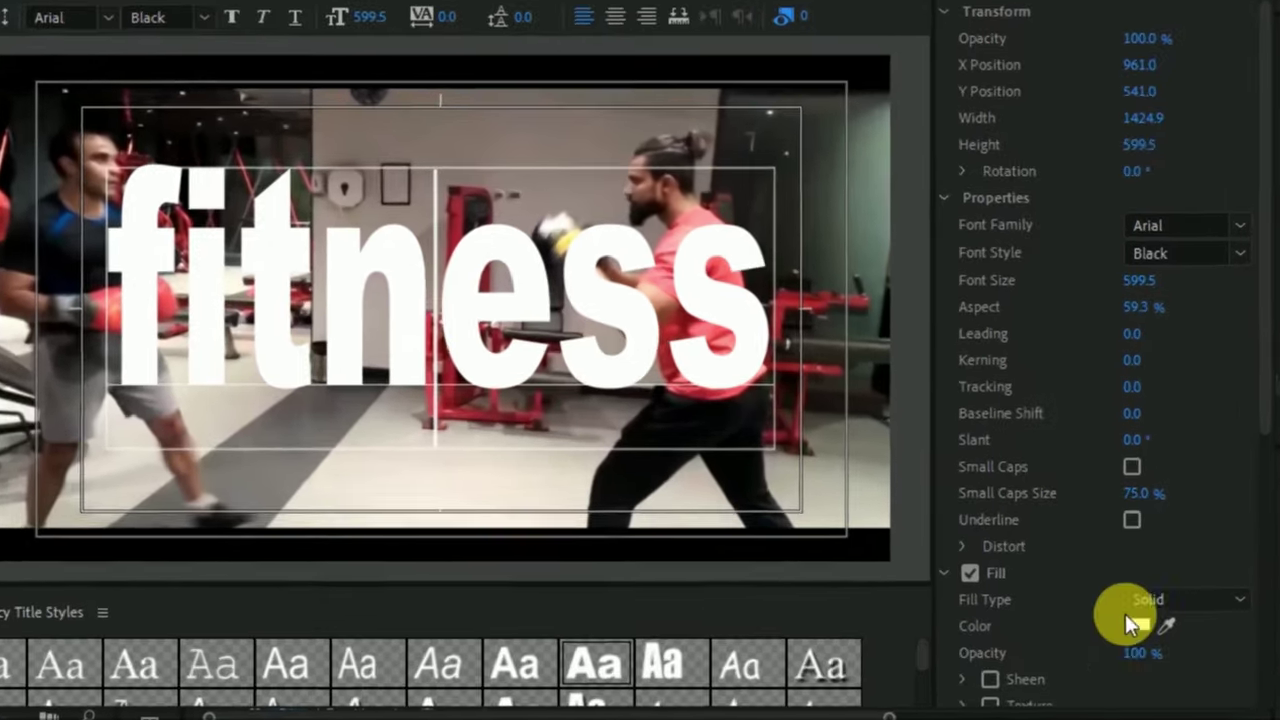
click(1110, 548)
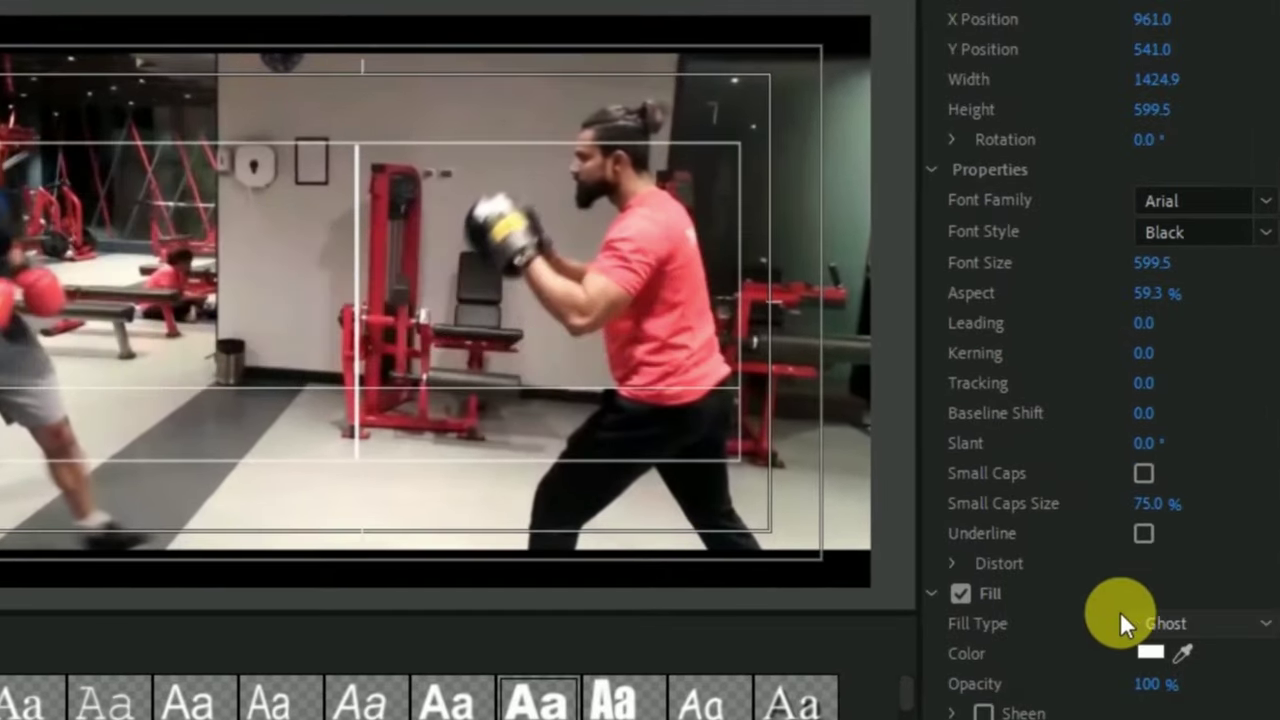
Step: Scroll through the title properties, with the text fill Solid white, down to the Background section
scroll(1118, 612, down, 2)
scroll(1118, 612, down, 1)
scroll(1115, 611, down, 2)
scroll(1111, 608, down, 1)
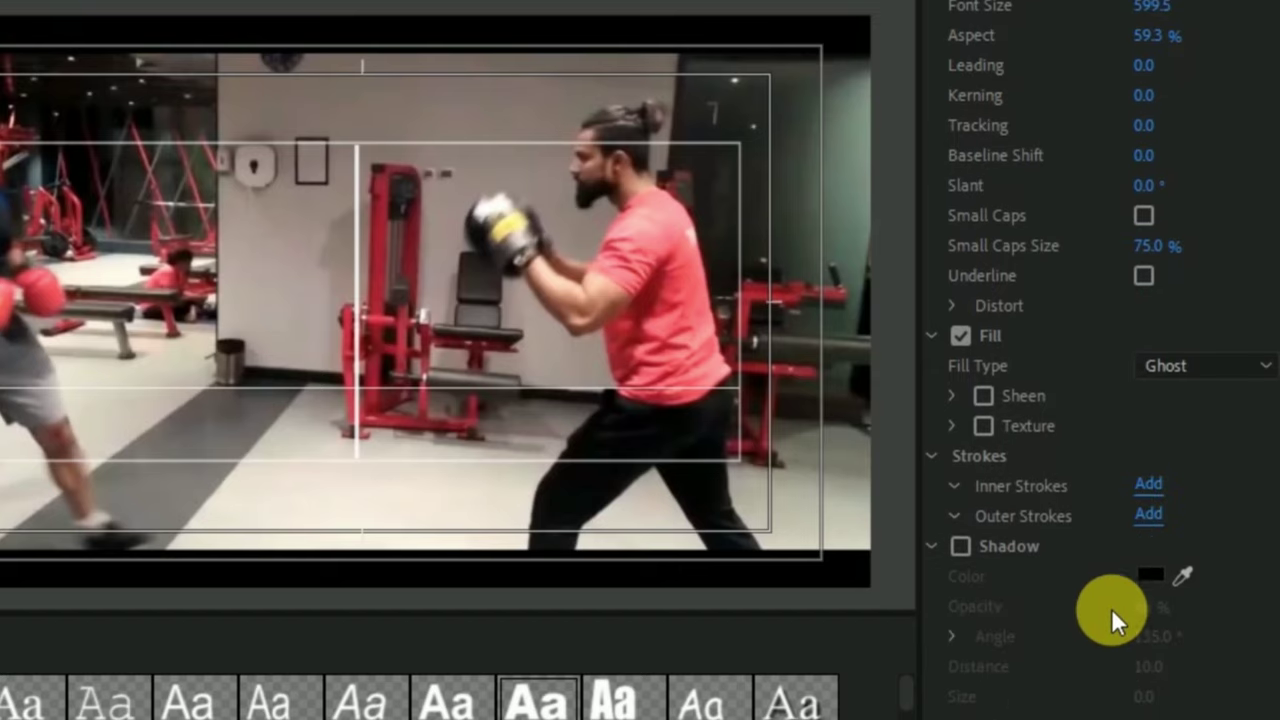
scroll(1111, 608, down, 1)
scroll(1081, 572, up, 1)
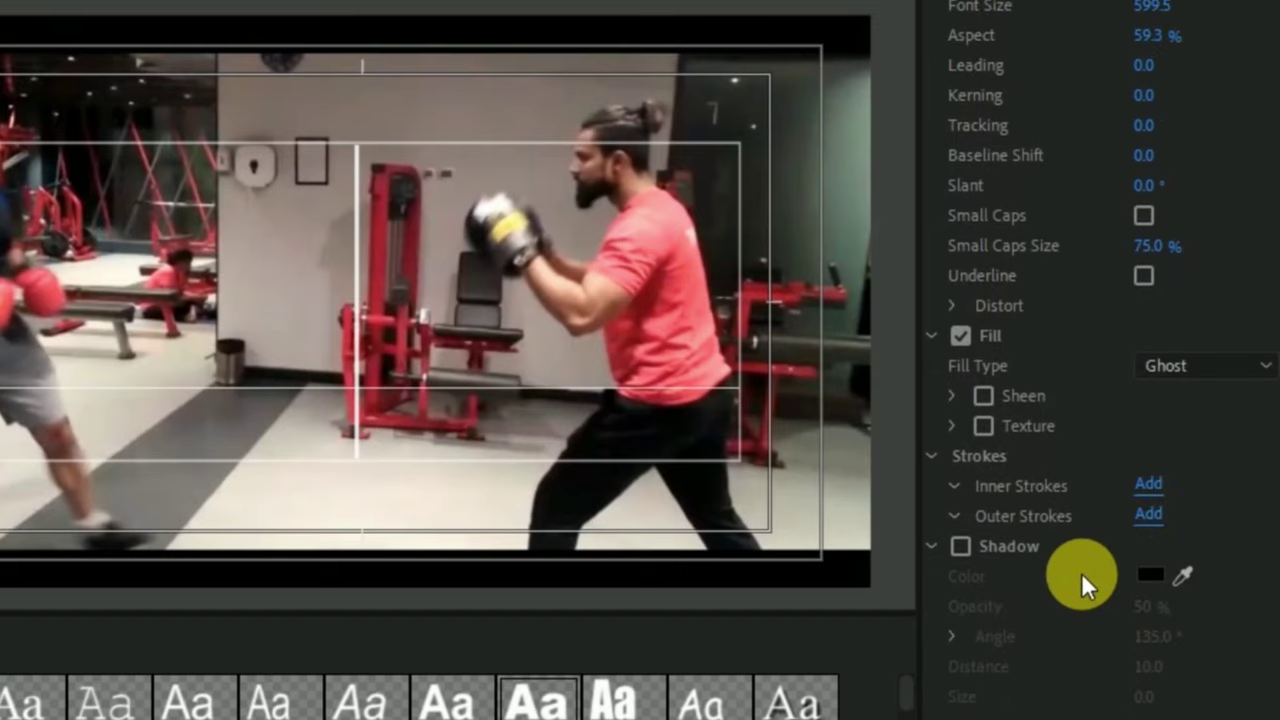
scroll(1081, 572, up, 1)
scroll(1081, 572, up, 1)
scroll(1081, 572, up, 1)
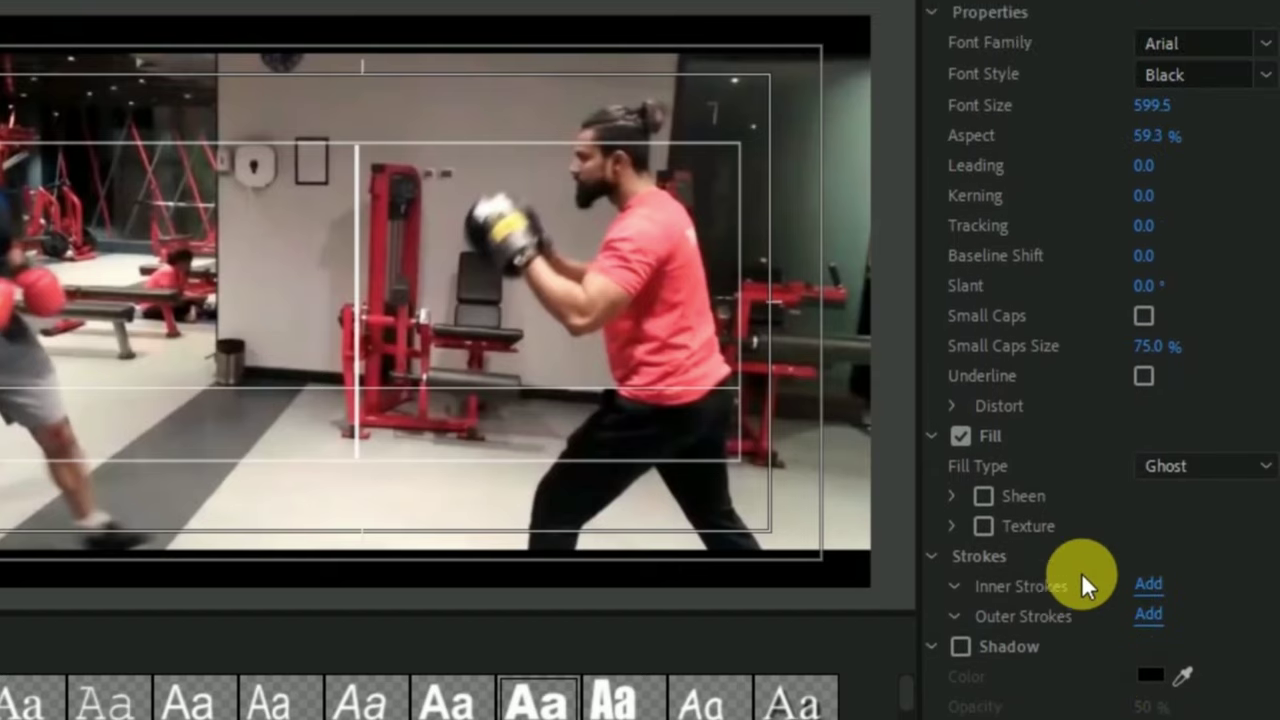
scroll(1081, 572, up, 2)
scroll(1081, 572, up, 1)
scroll(1081, 572, up, 1)
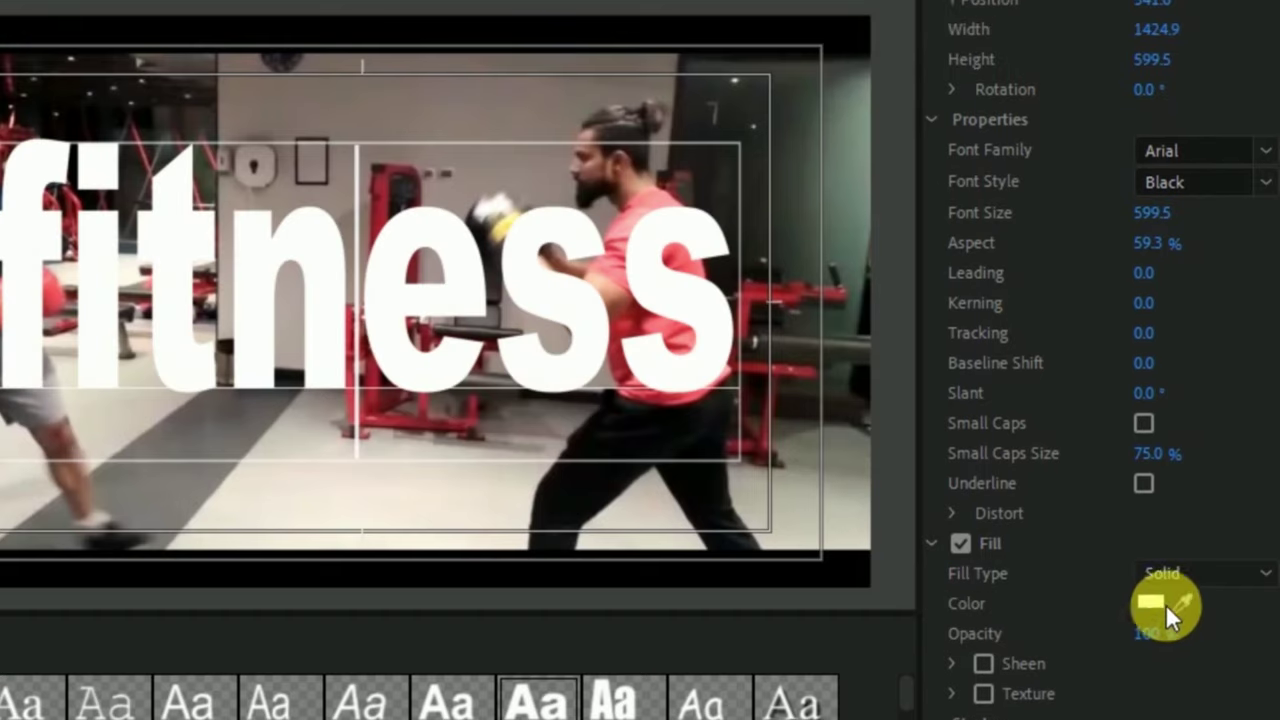
scroll(1079, 561, down, 1)
scroll(1070, 575, down, 1)
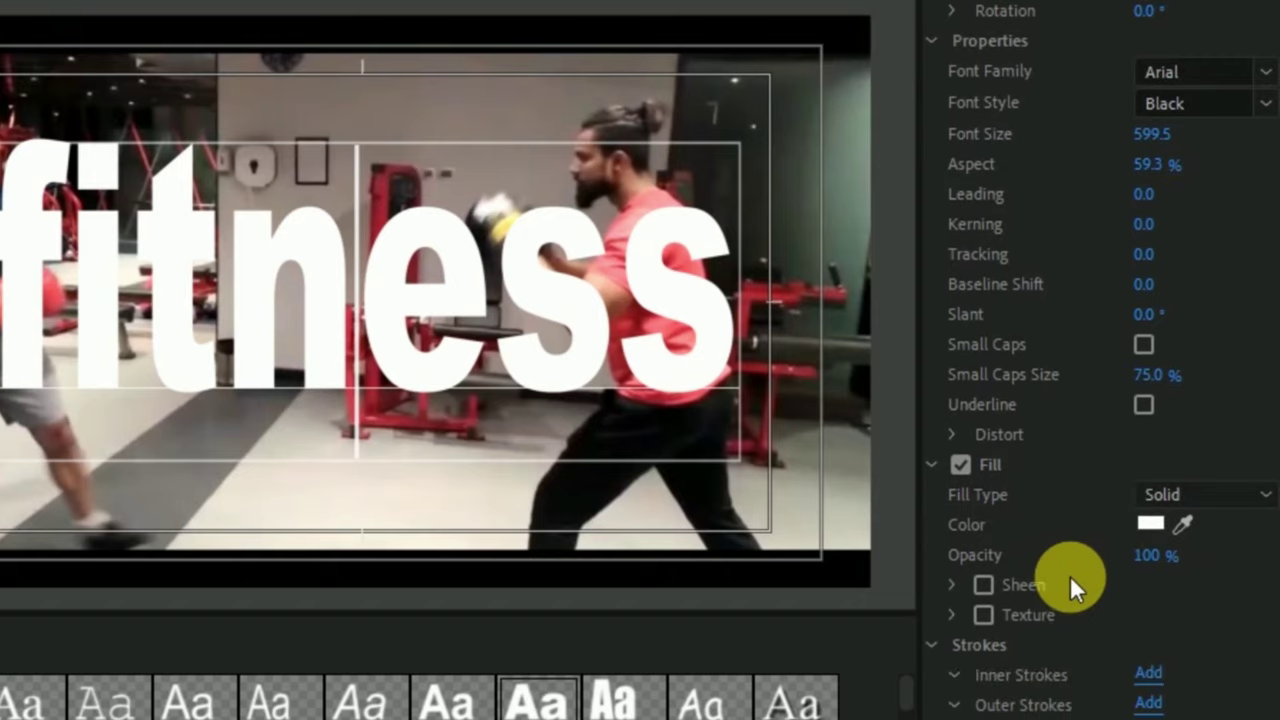
scroll(1070, 575, down, 2)
scroll(1063, 574, down, 3)
scroll(1068, 575, down, 3)
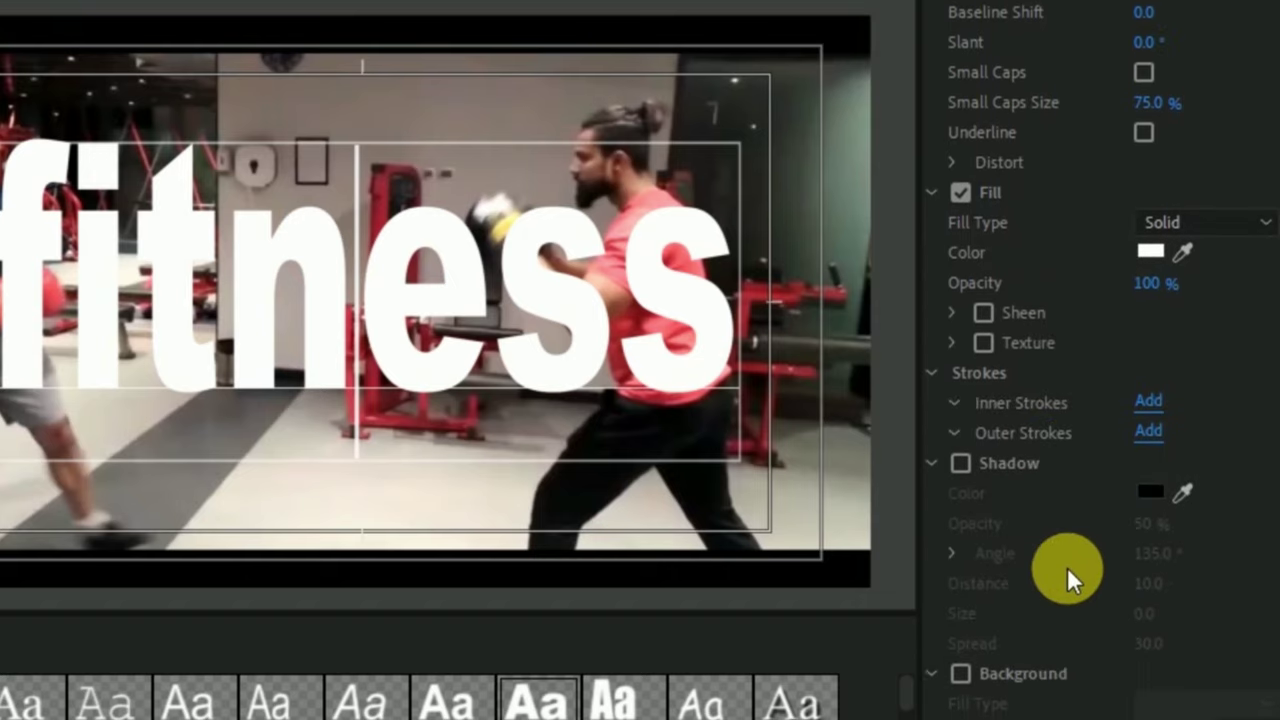
scroll(1068, 575, down, 1)
scroll(1068, 575, down, 2)
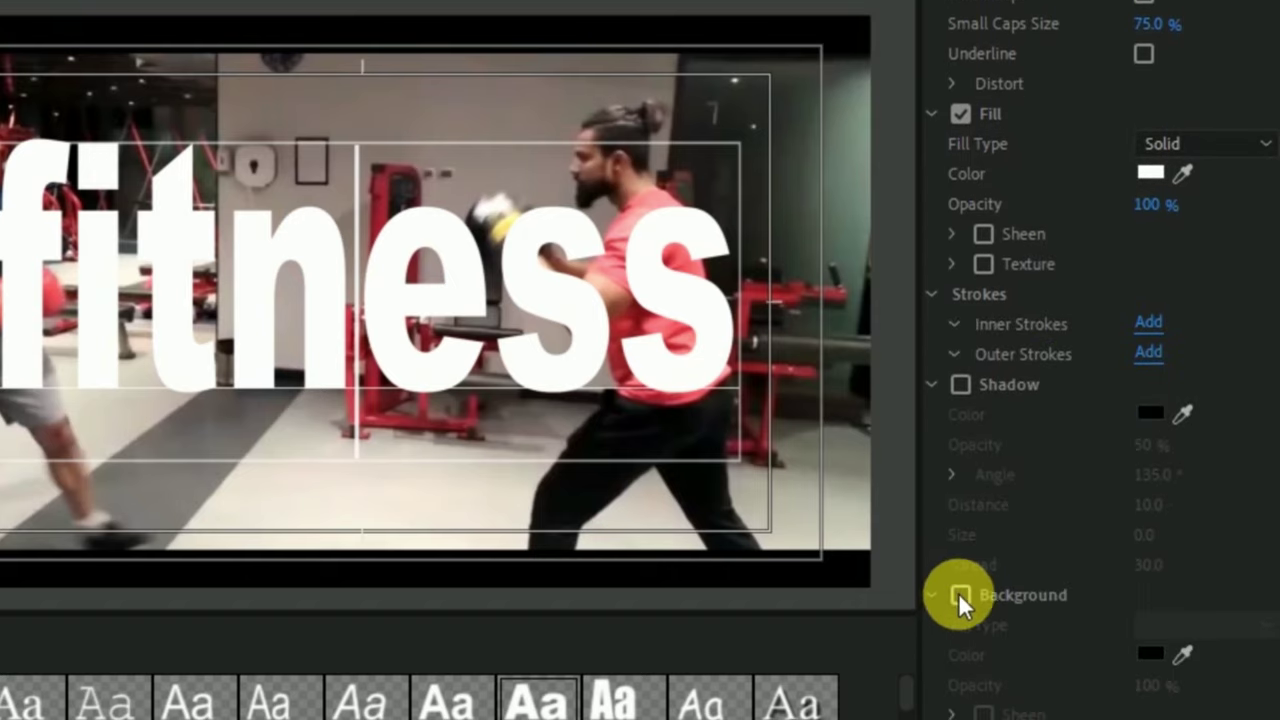
Step: Turn on the title Background and set its fill type to Linear Gradient
click(960, 596)
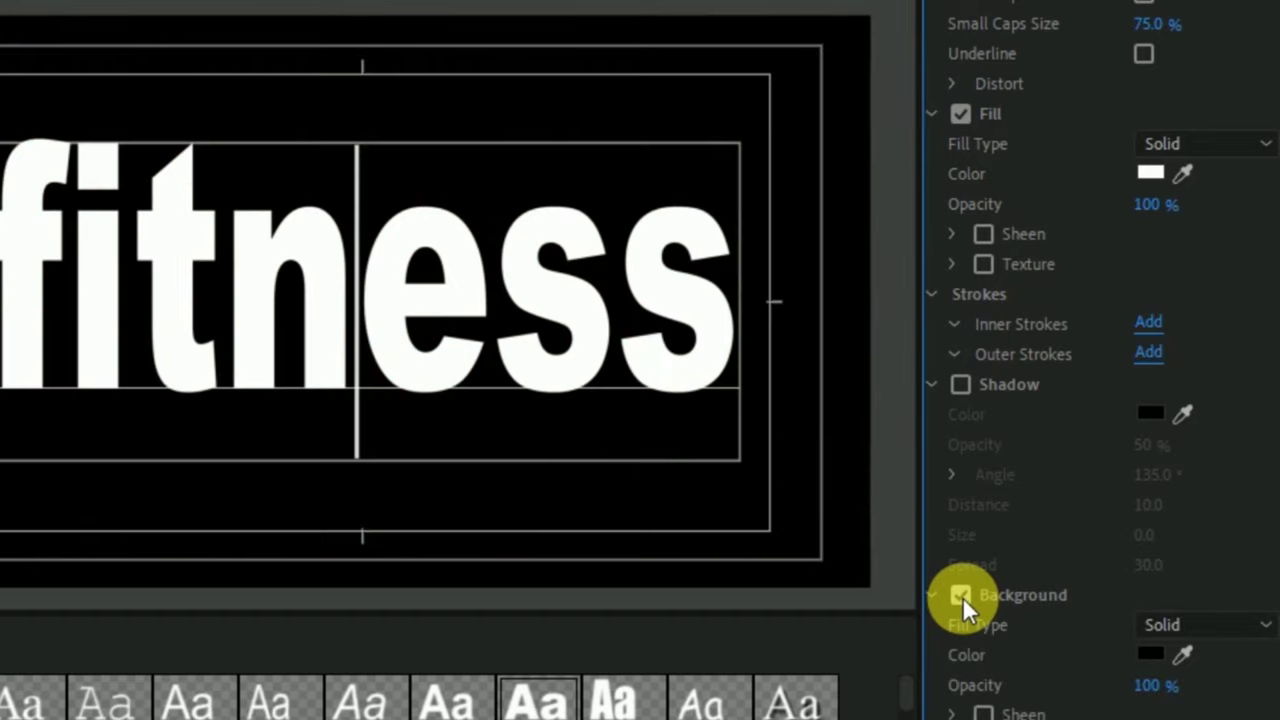
click(961, 598)
click(963, 600)
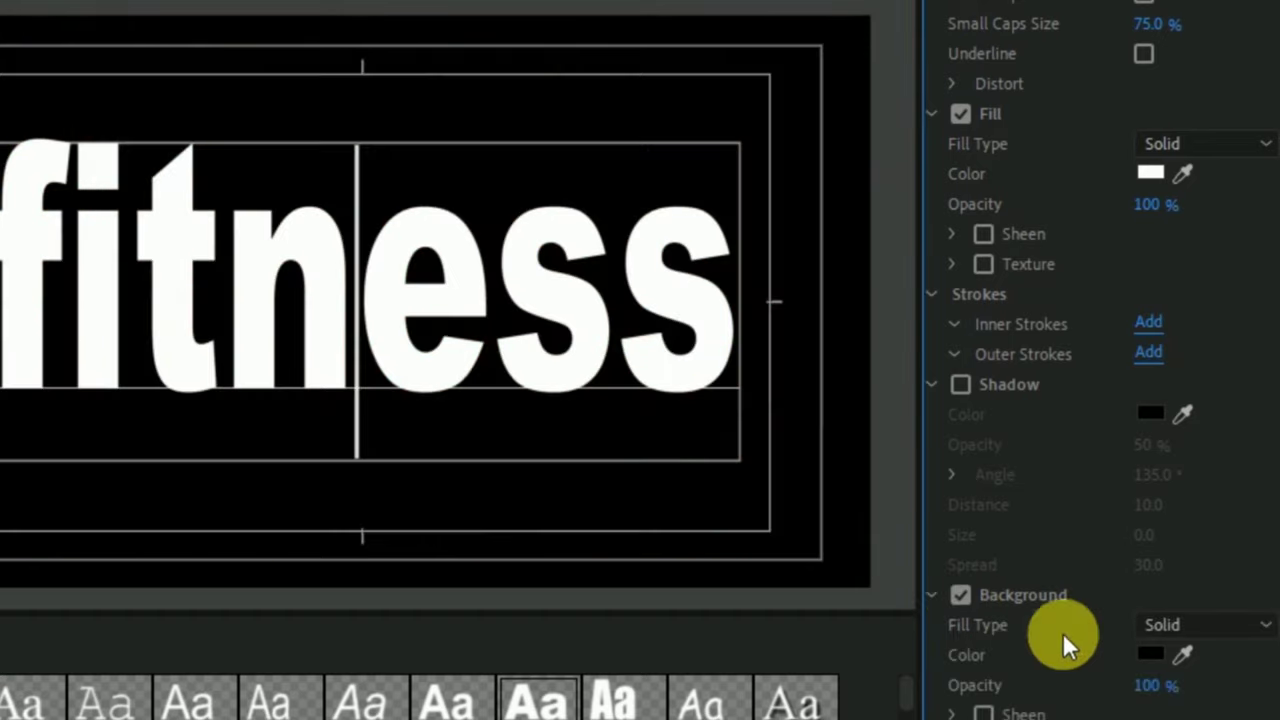
click(1262, 628)
click(1062, 274)
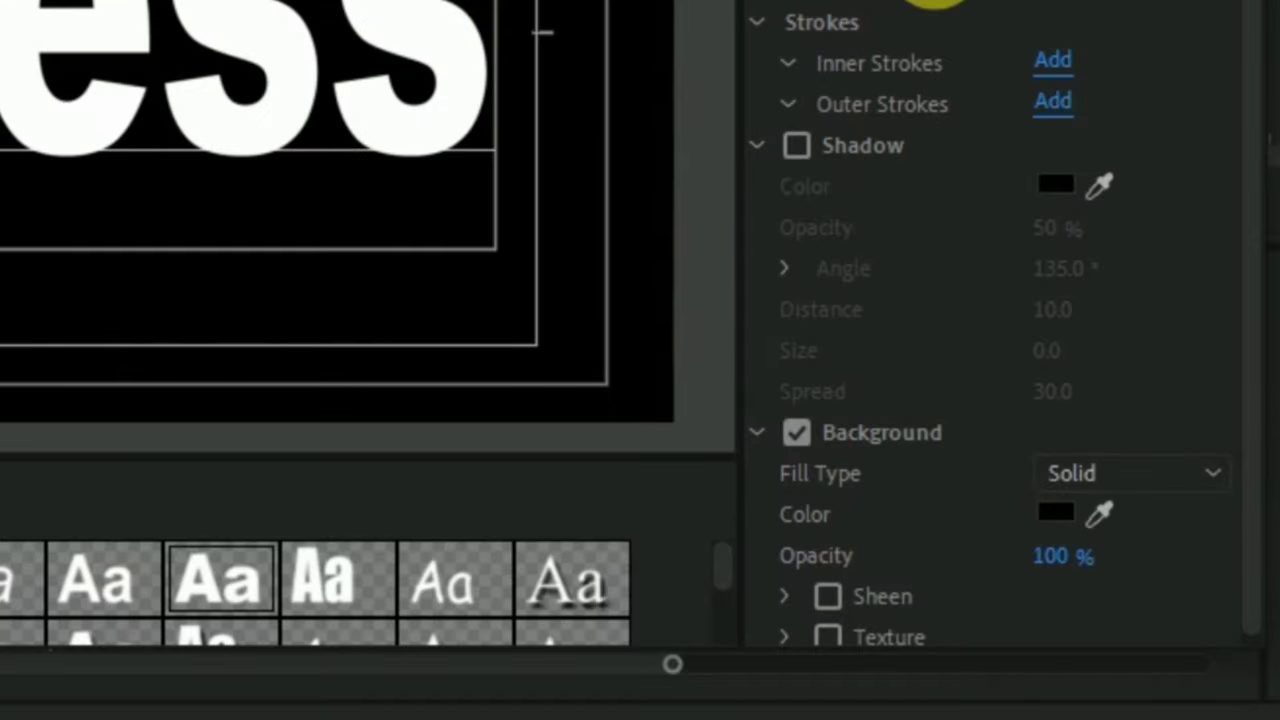
click(1178, 677)
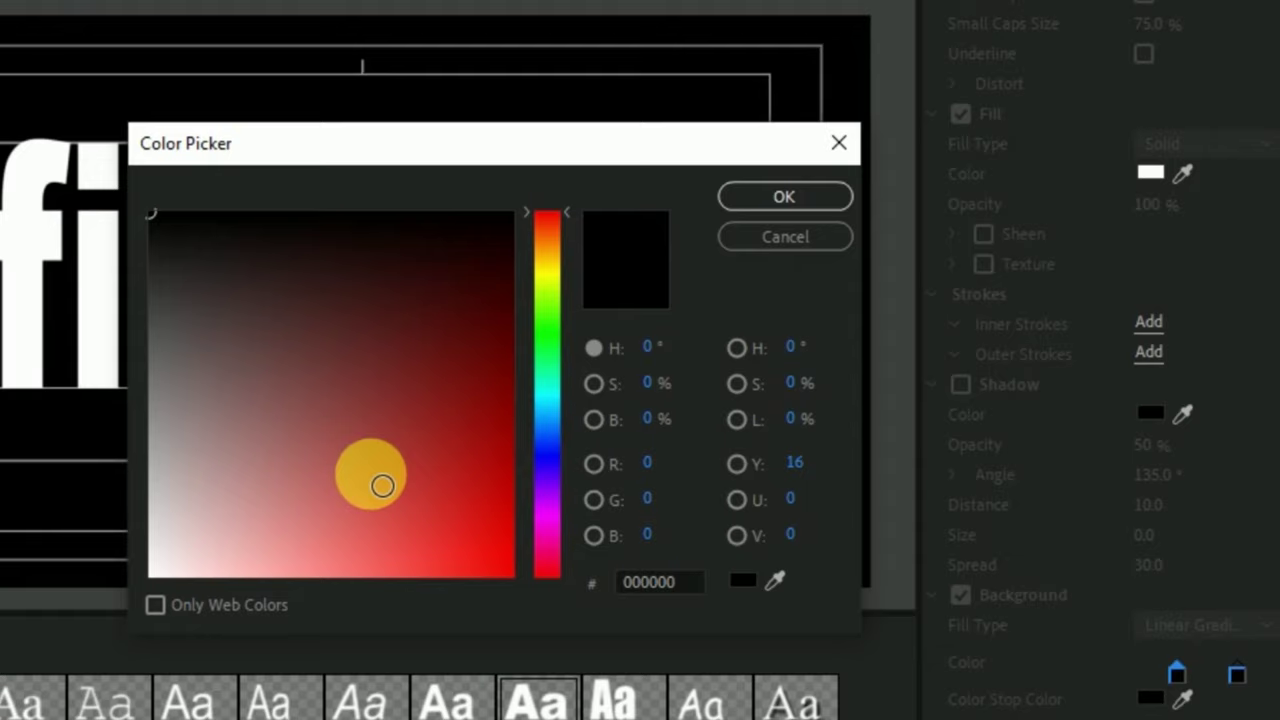
Step: Set the gradient stop colours to red and light pink
click(438, 513)
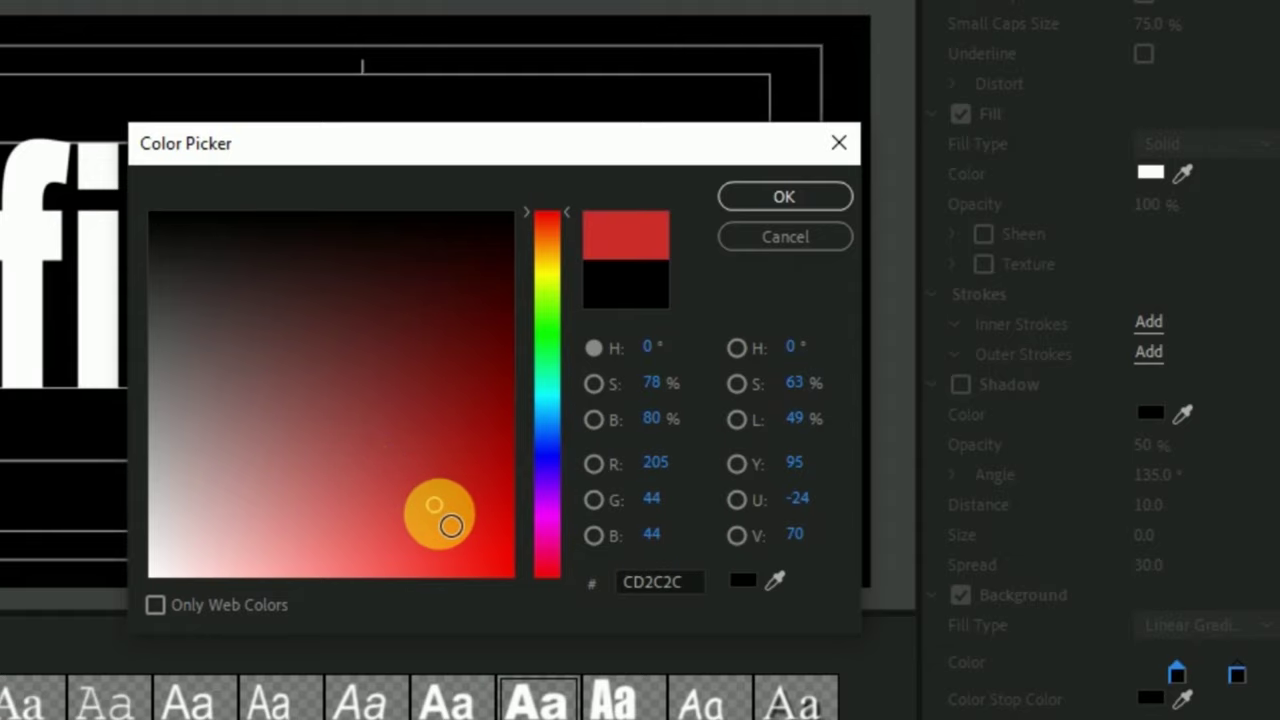
click(438, 526)
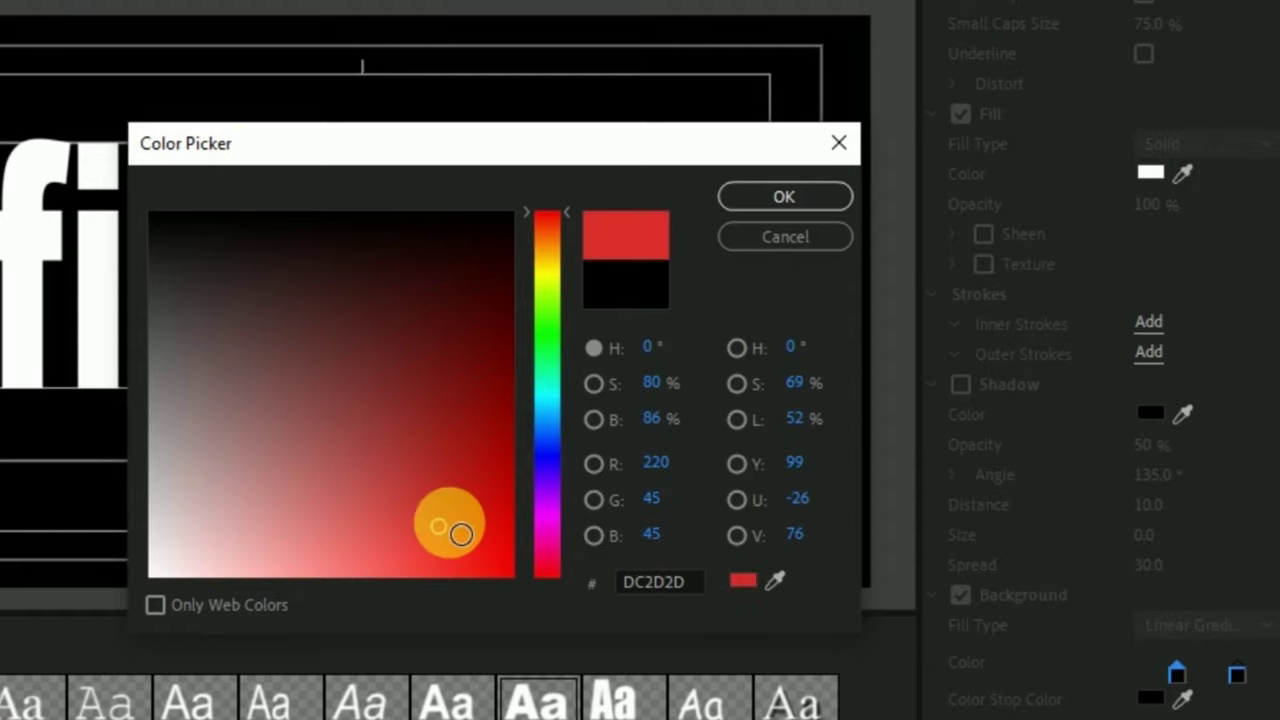
click(780, 195)
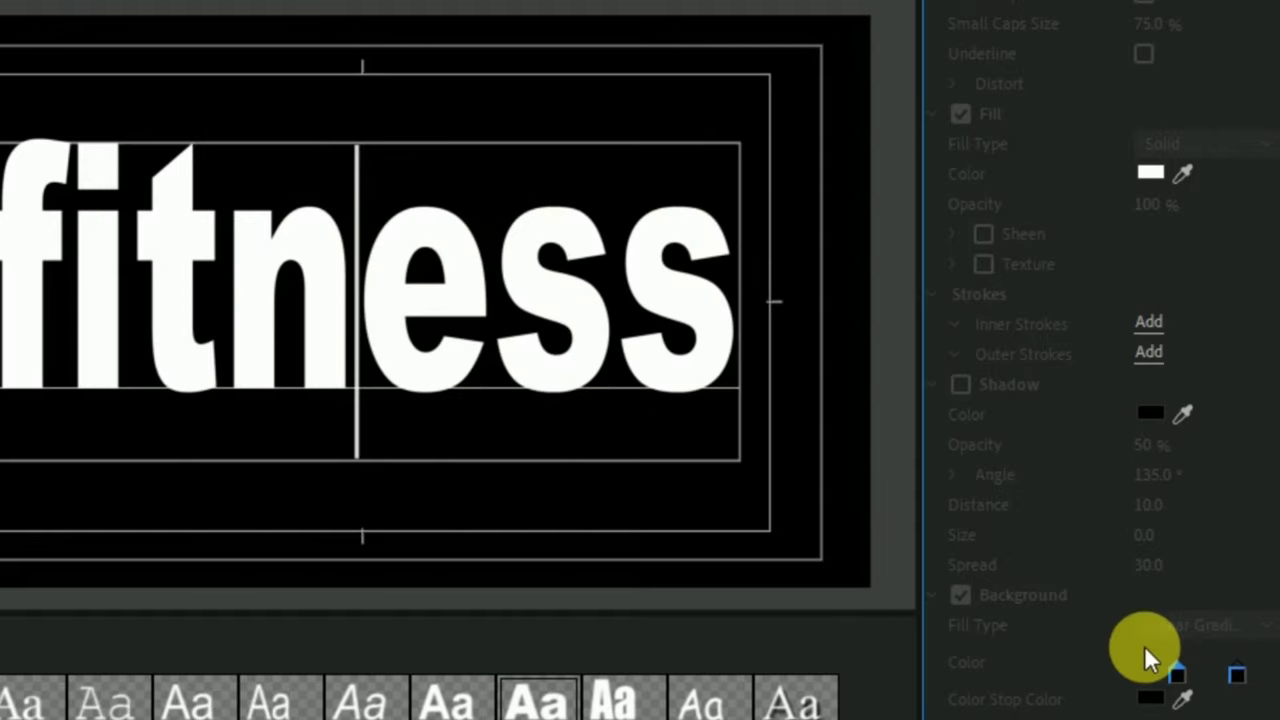
double_click(1238, 680)
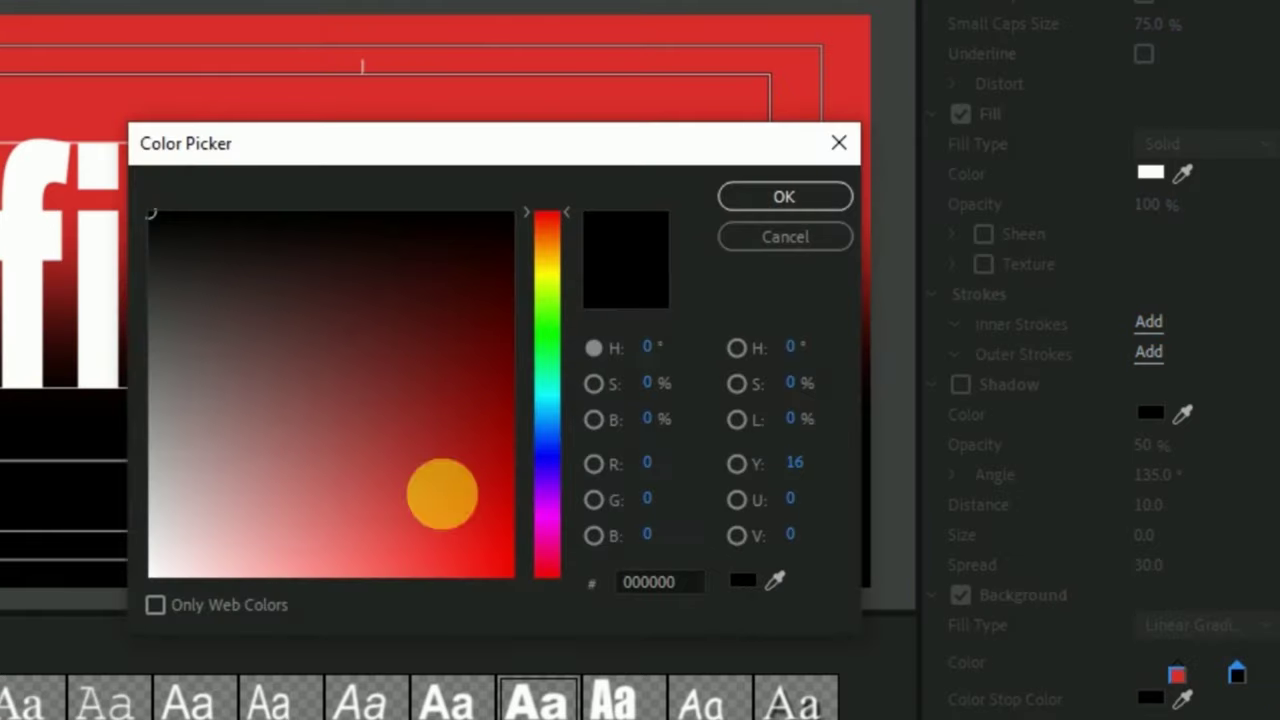
click(302, 545)
click(775, 205)
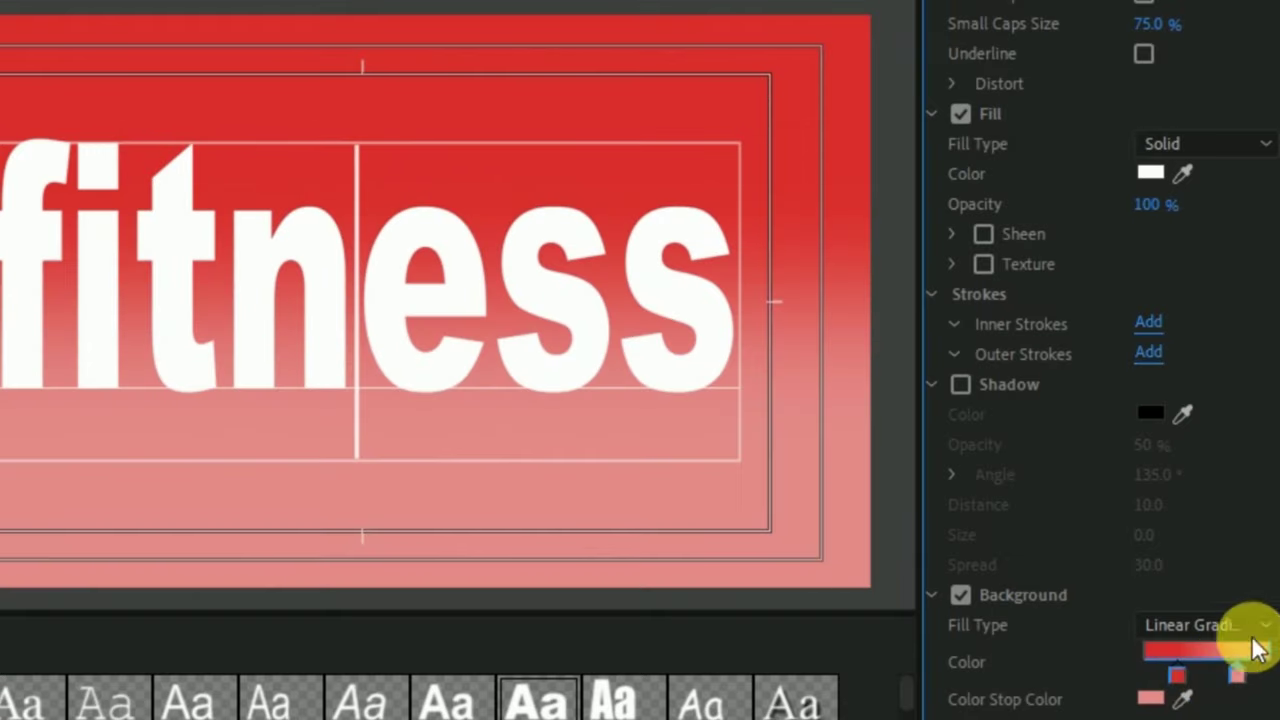
Step: Set the gradient angle to 90° and make the red stop slightly more opaque
scroll(1171, 688, down, 1)
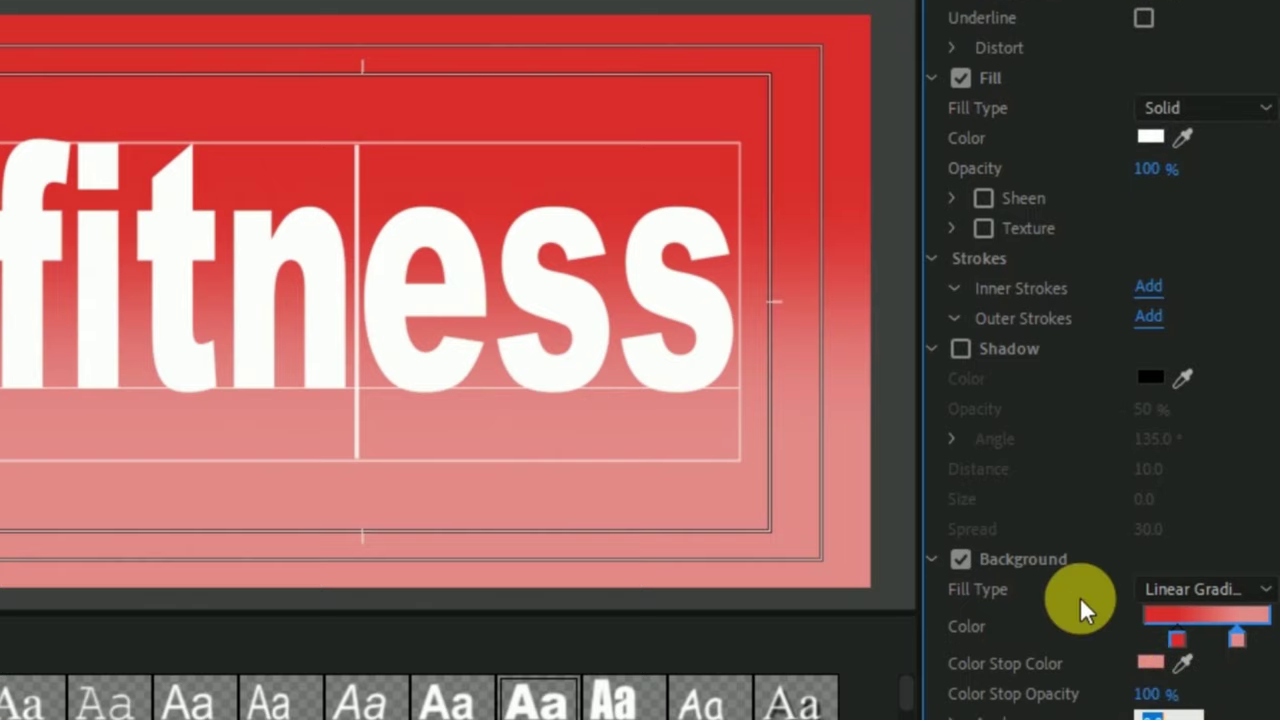
scroll(1083, 593, down, 3)
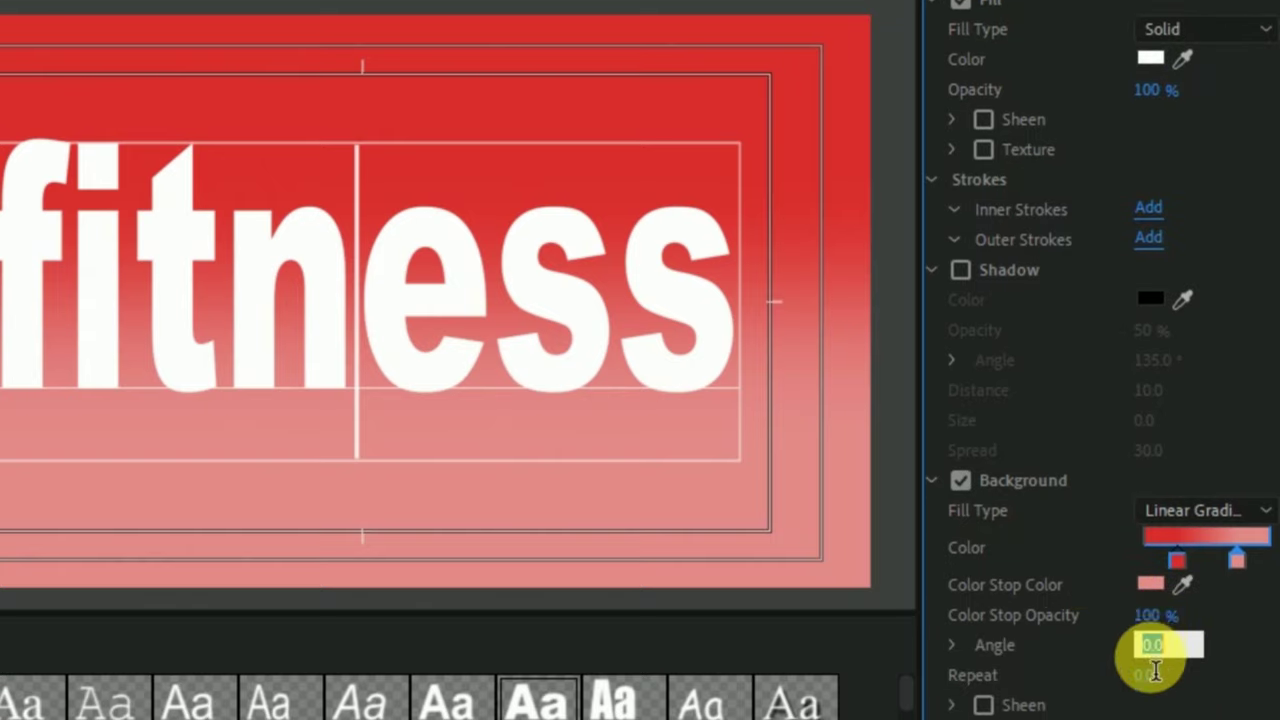
click(1160, 648)
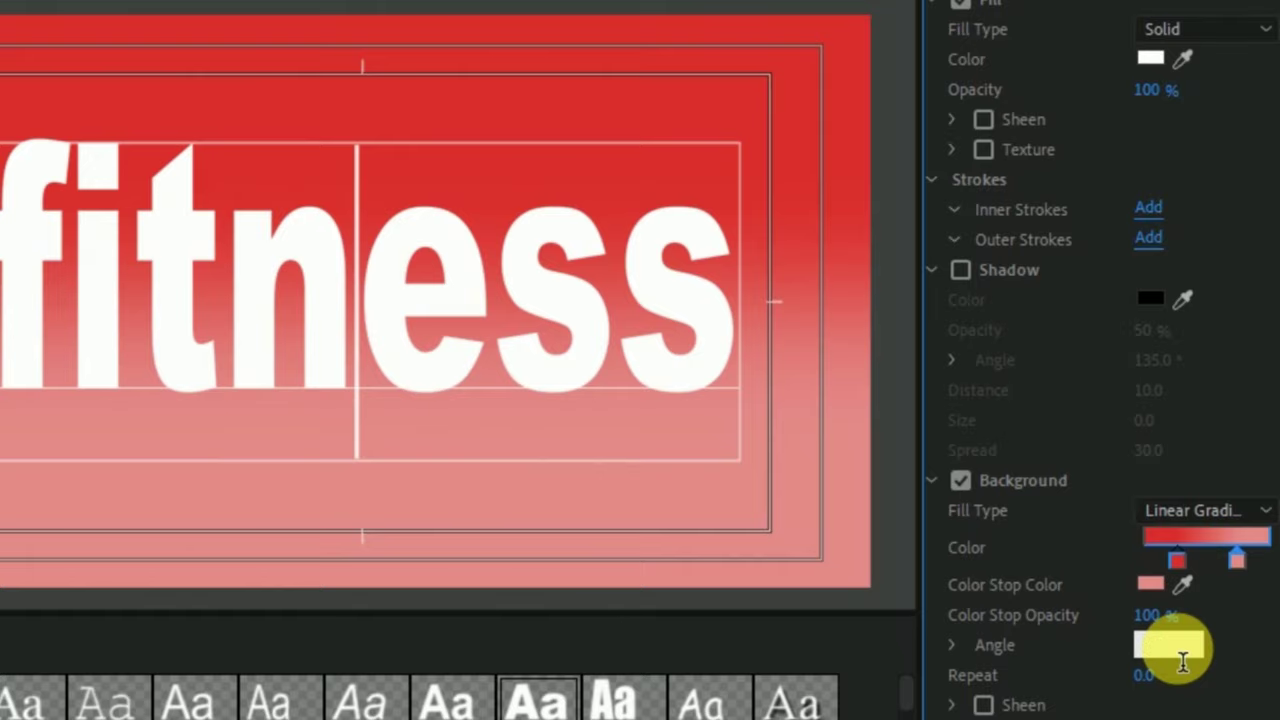
text(90)
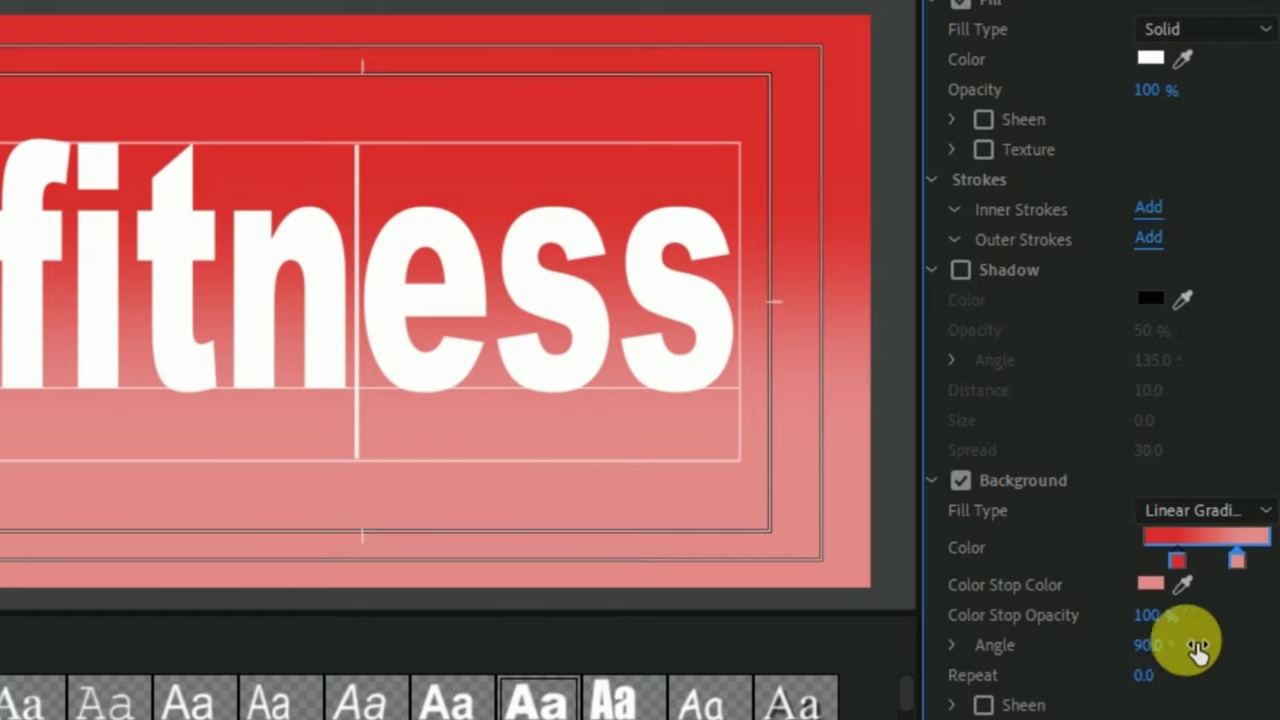
key(Return)
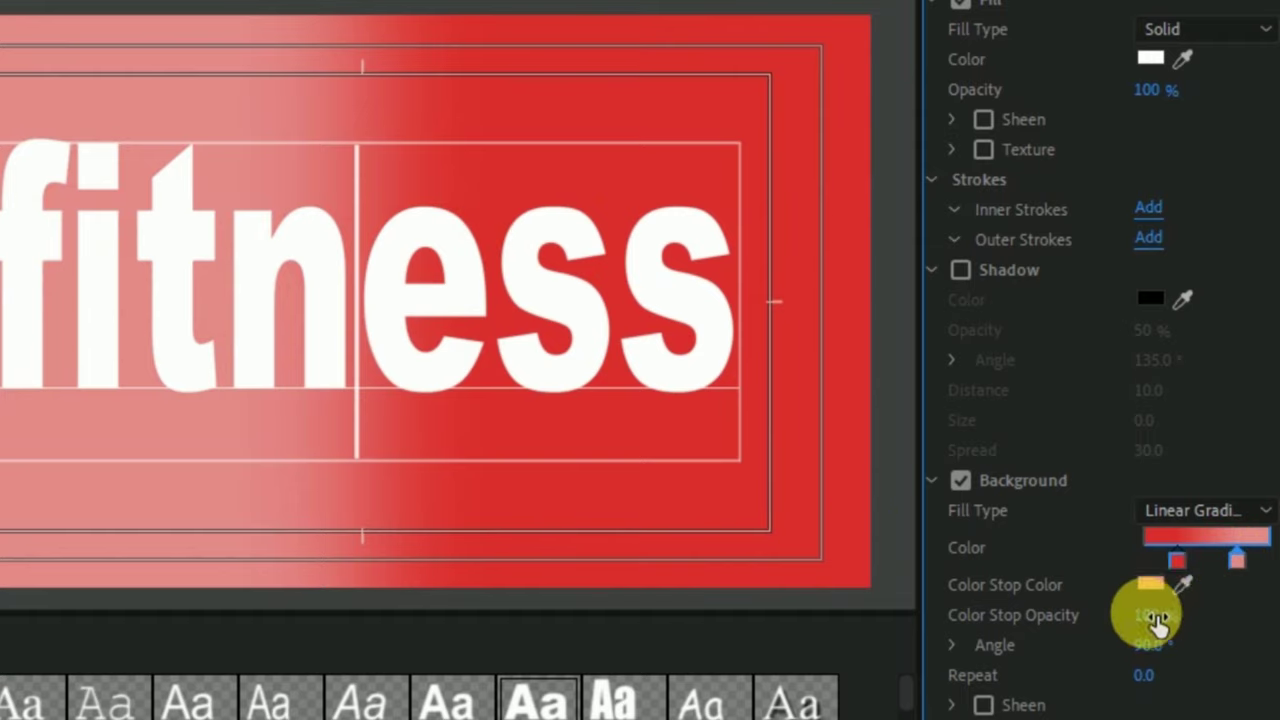
mouse_move(1160, 615)
mouse_down()
mouse_move(1176, 616)
mouse_move(1158, 594)
mouse_up()
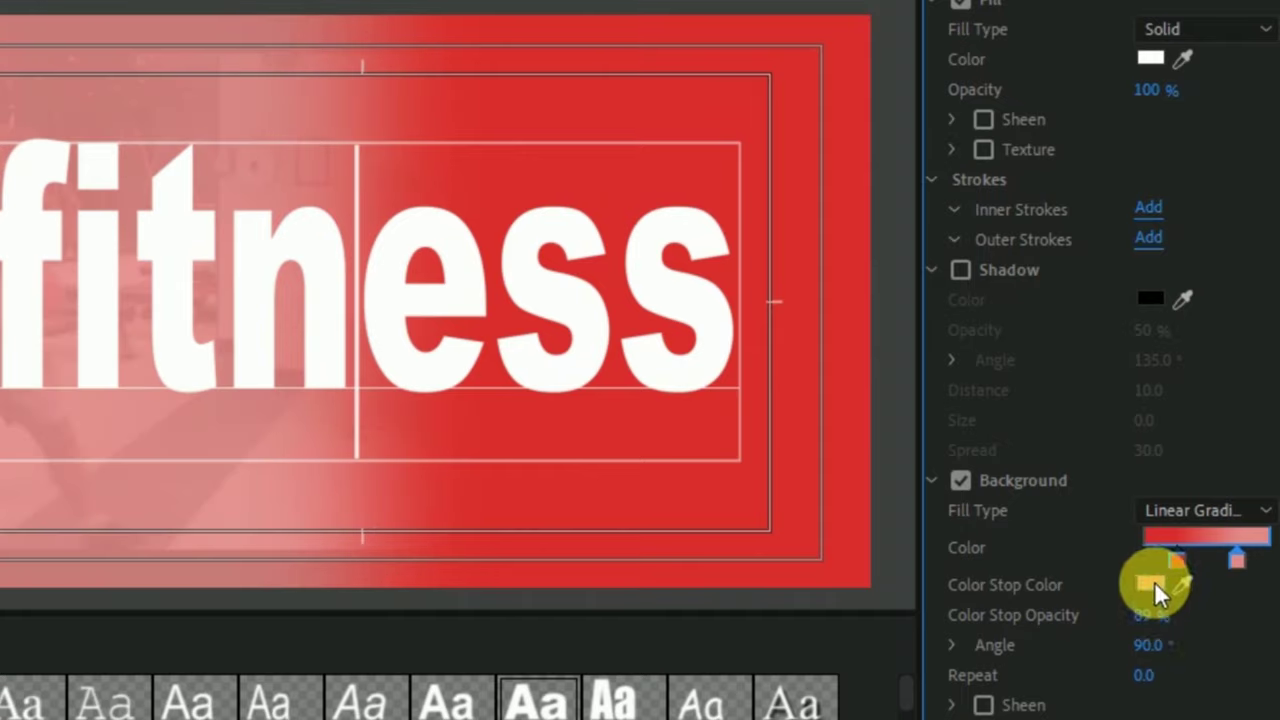
drag(1157, 592, 1154, 634)
click(1228, 585)
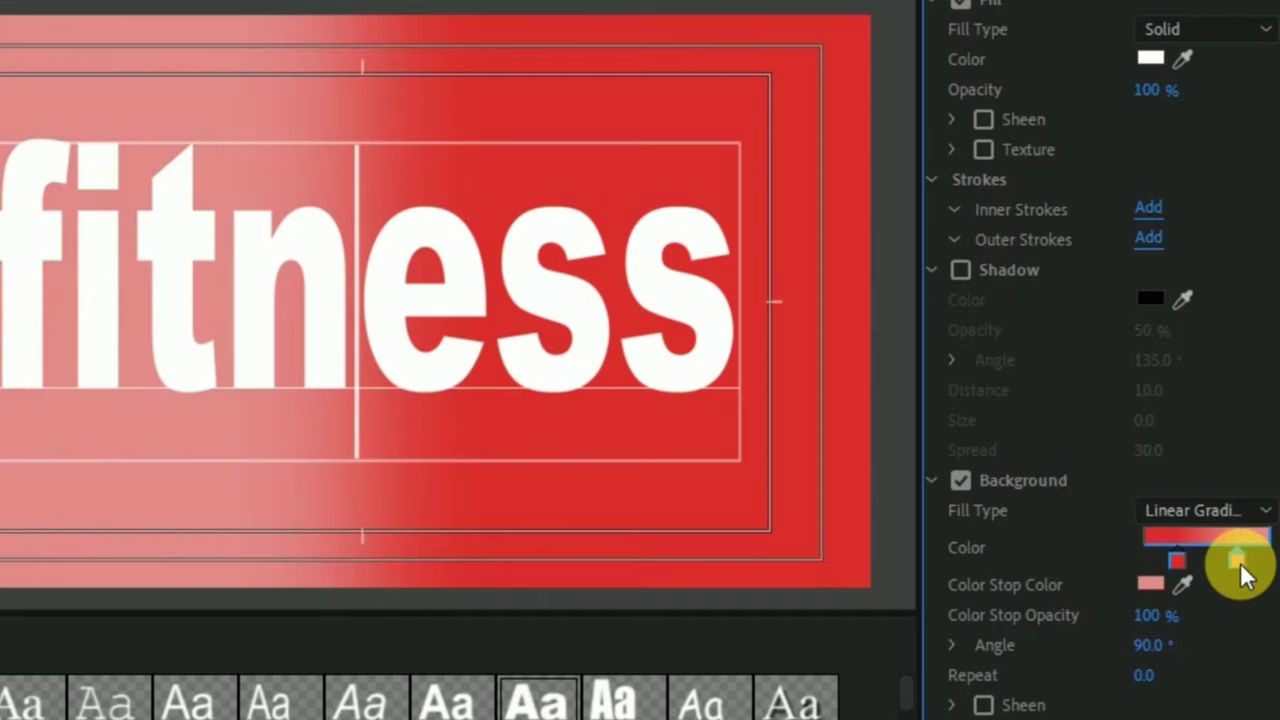
drag(1240, 575, 1183, 572)
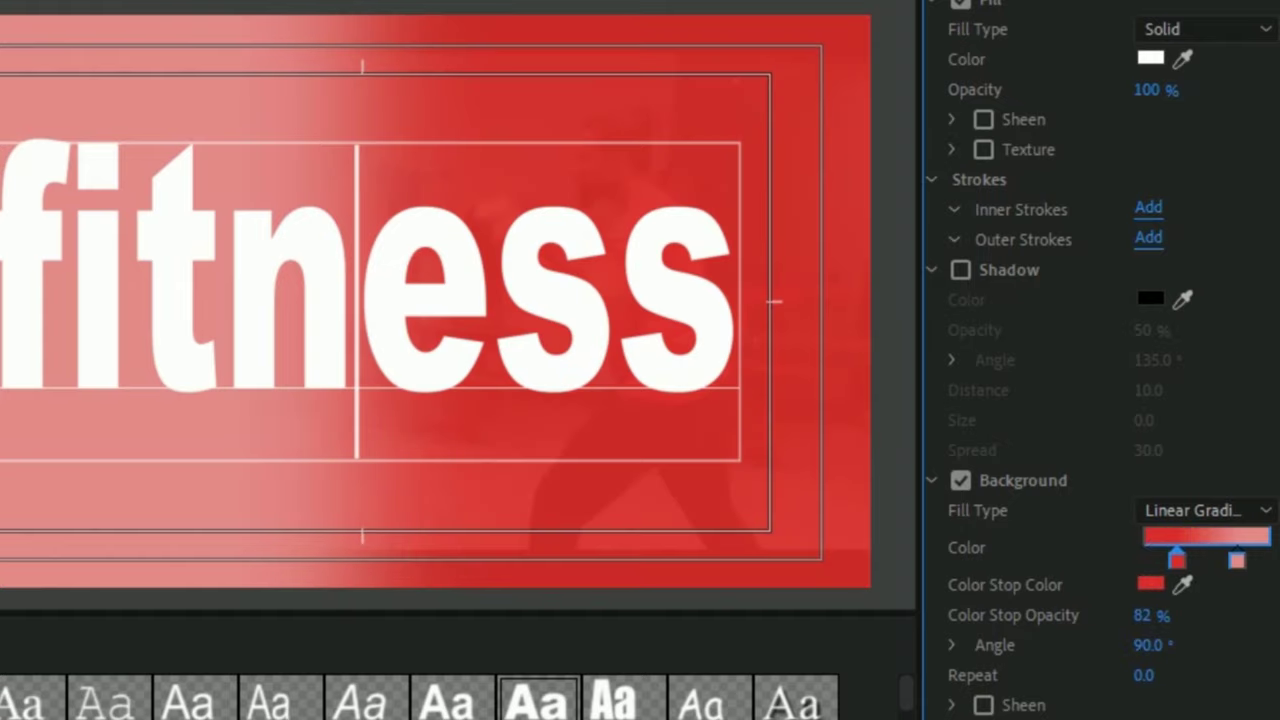
drag(1150, 615, 1155, 615)
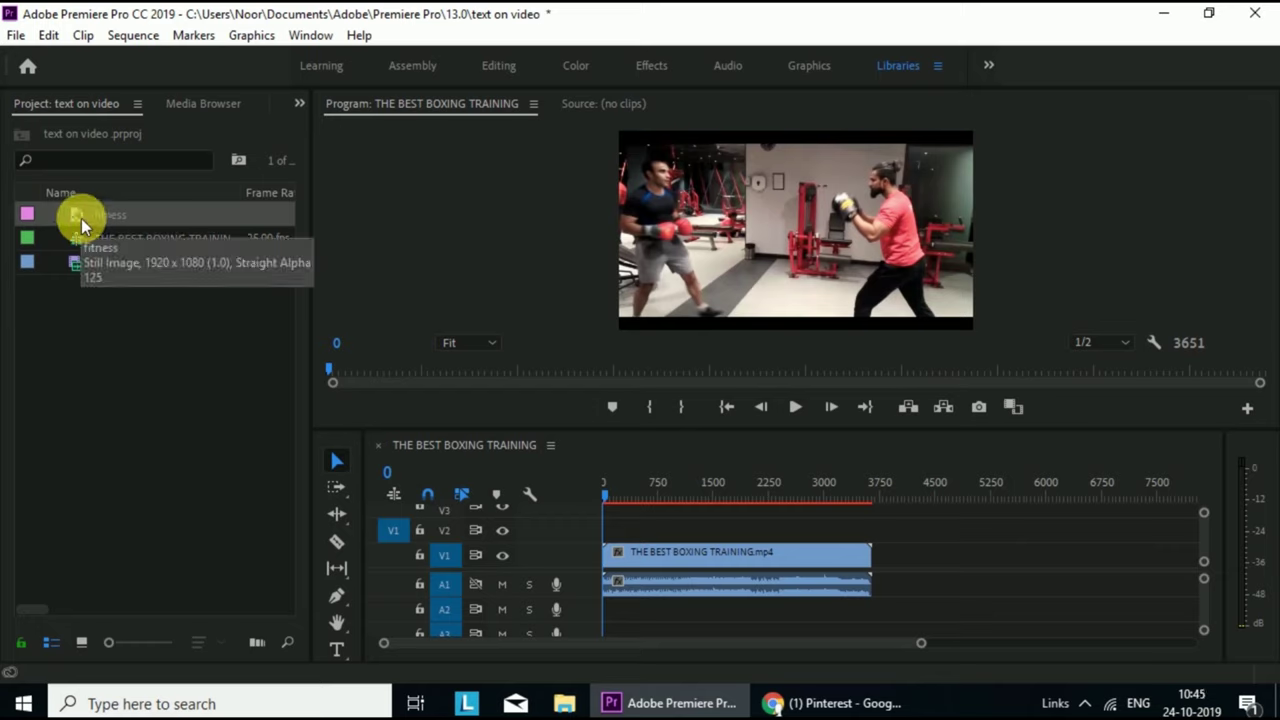
Step: Place the fitness title on V2 above the boxing clip, extend it to the clip's length, and preview
drag(78, 216, 615, 535)
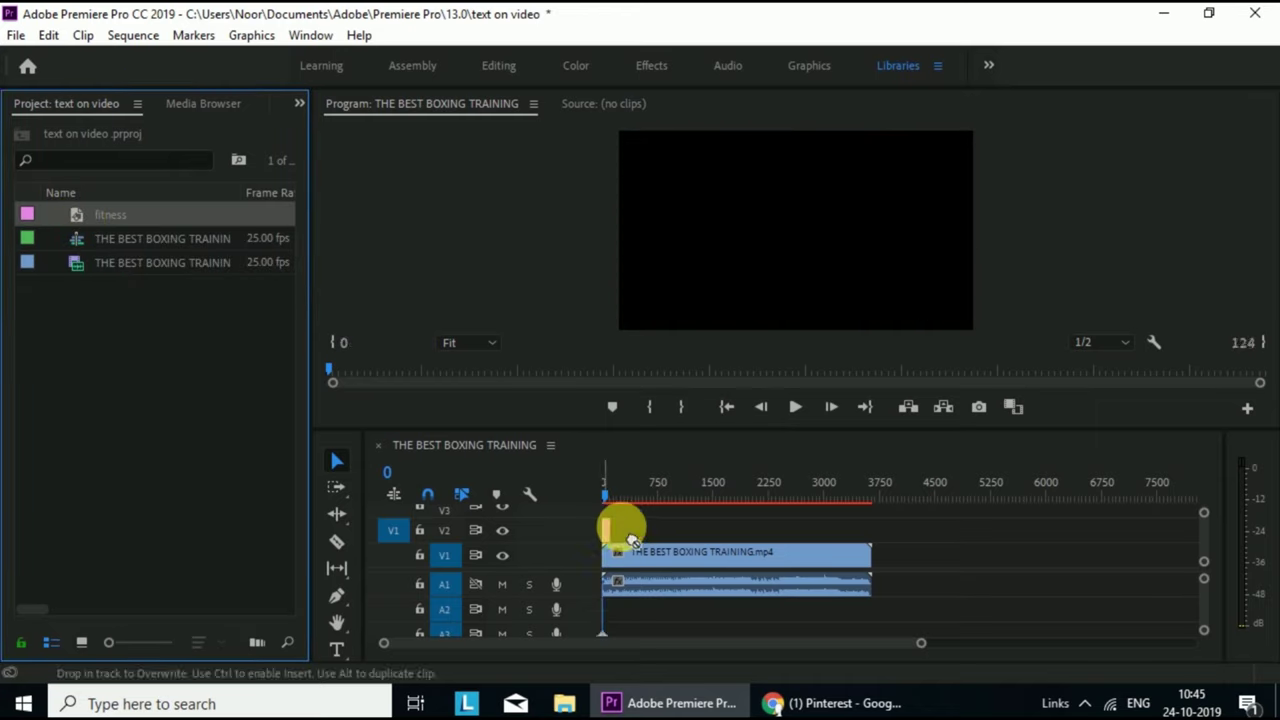
drag(614, 530, 886, 530)
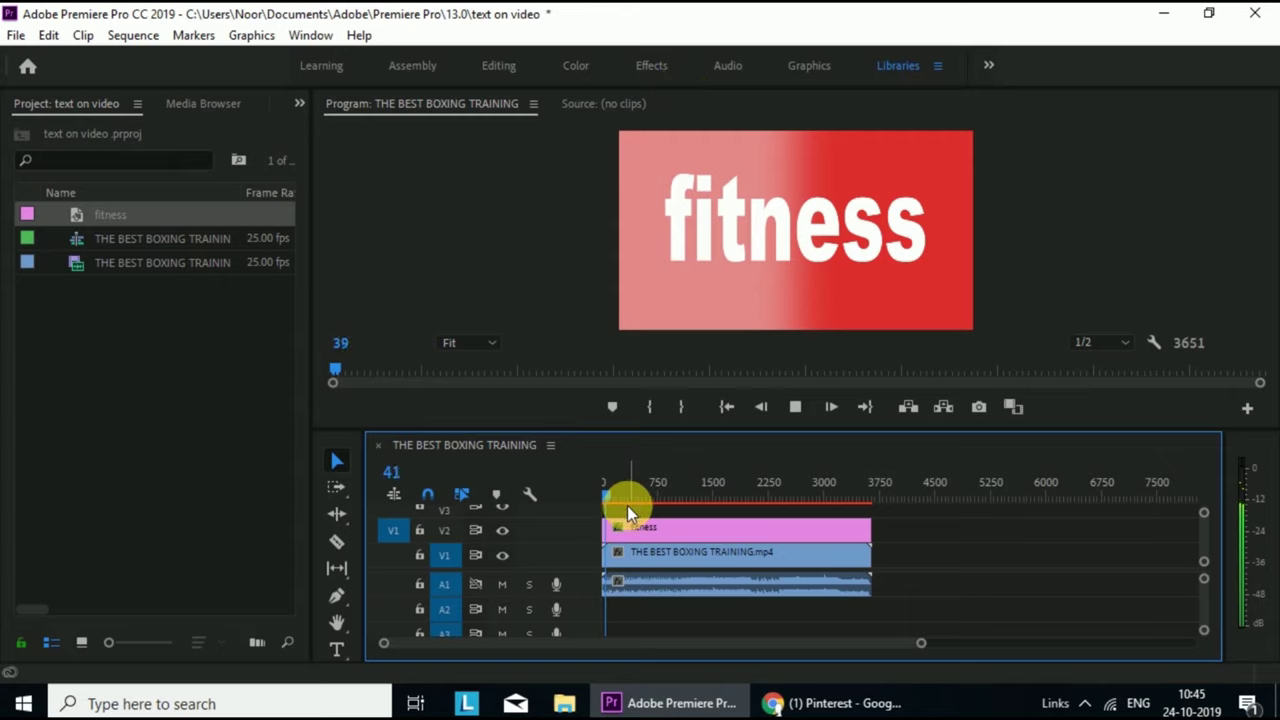
key(space)
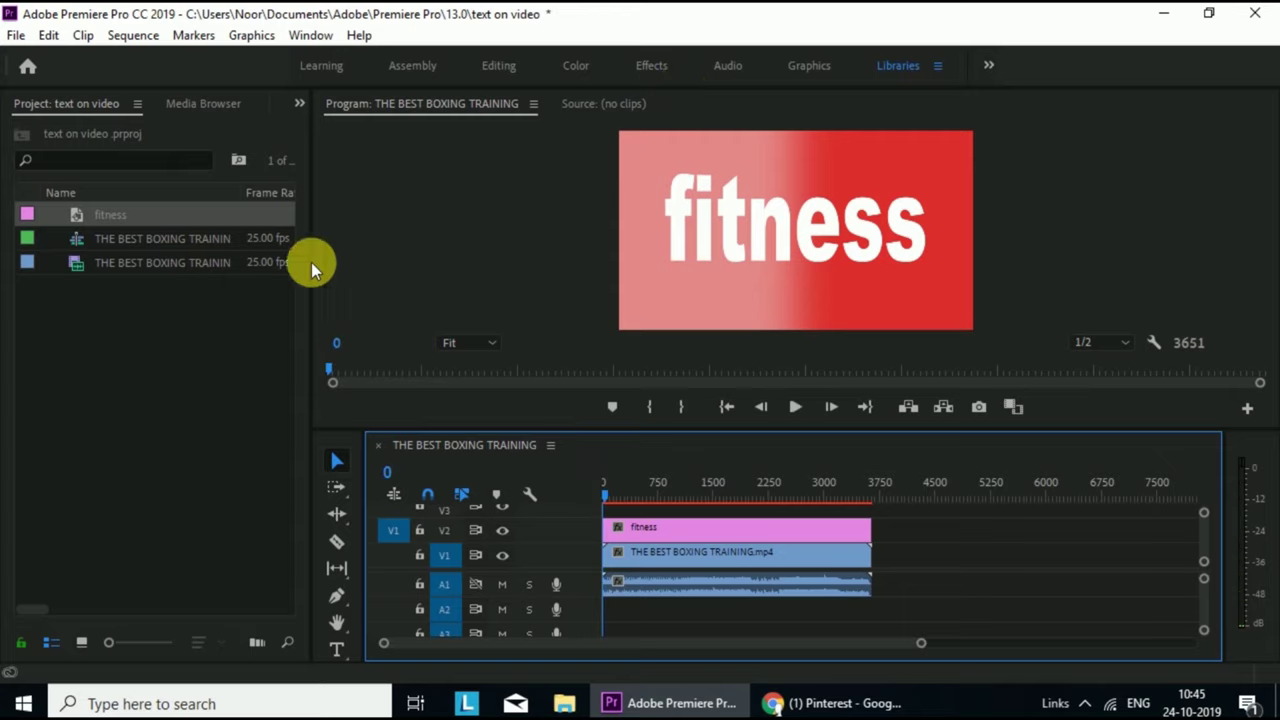
Step: Search Effects for 'track' and drag Track Matte Key onto the V1 boxing clip
click(298, 103)
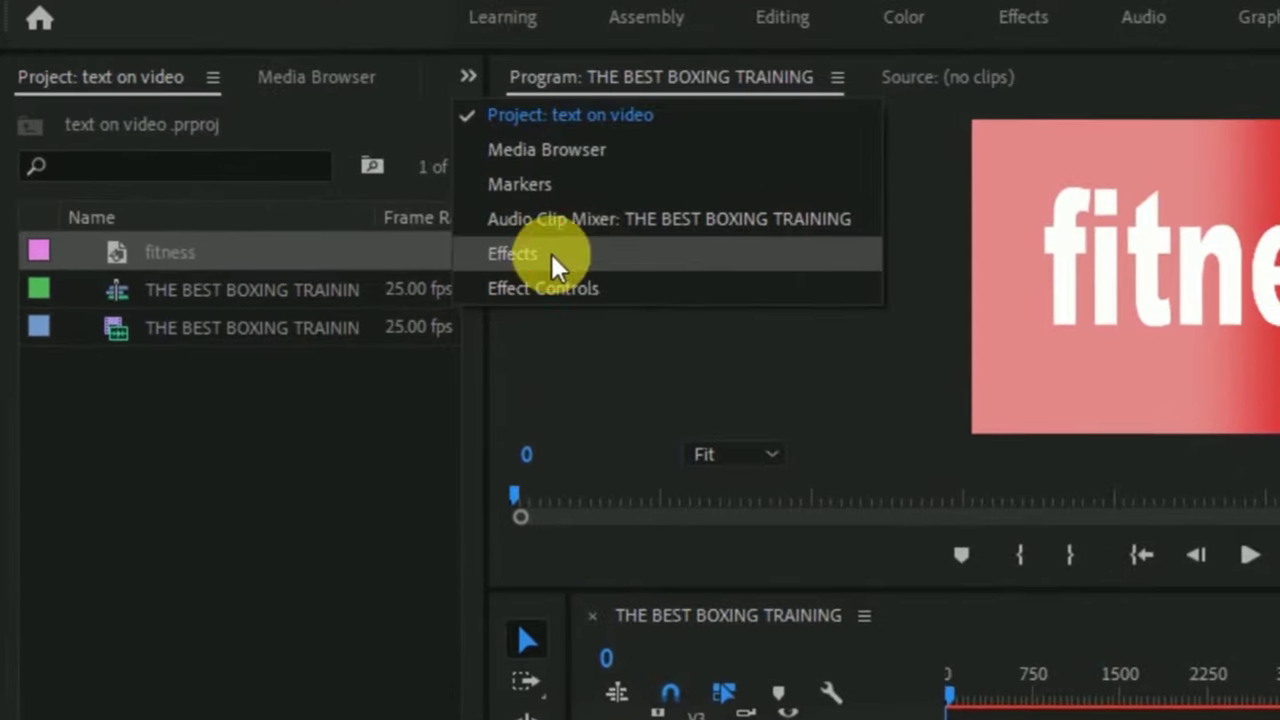
click(340, 212)
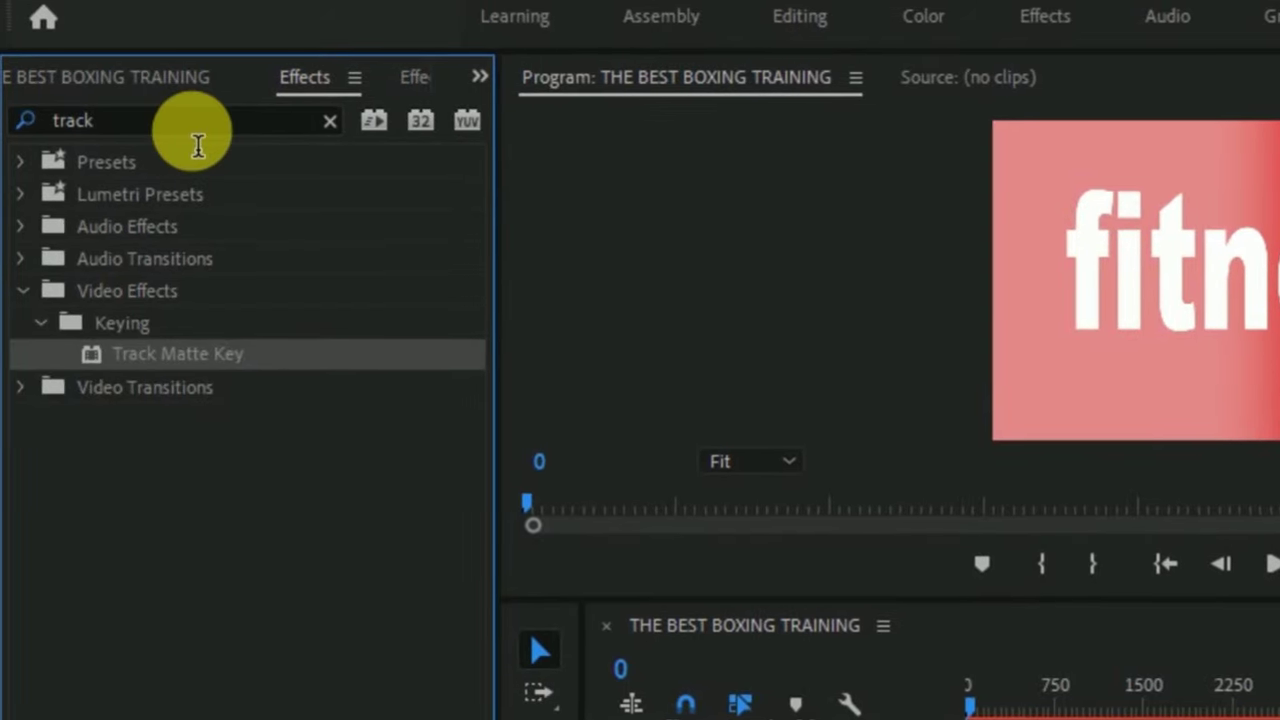
click(332, 122)
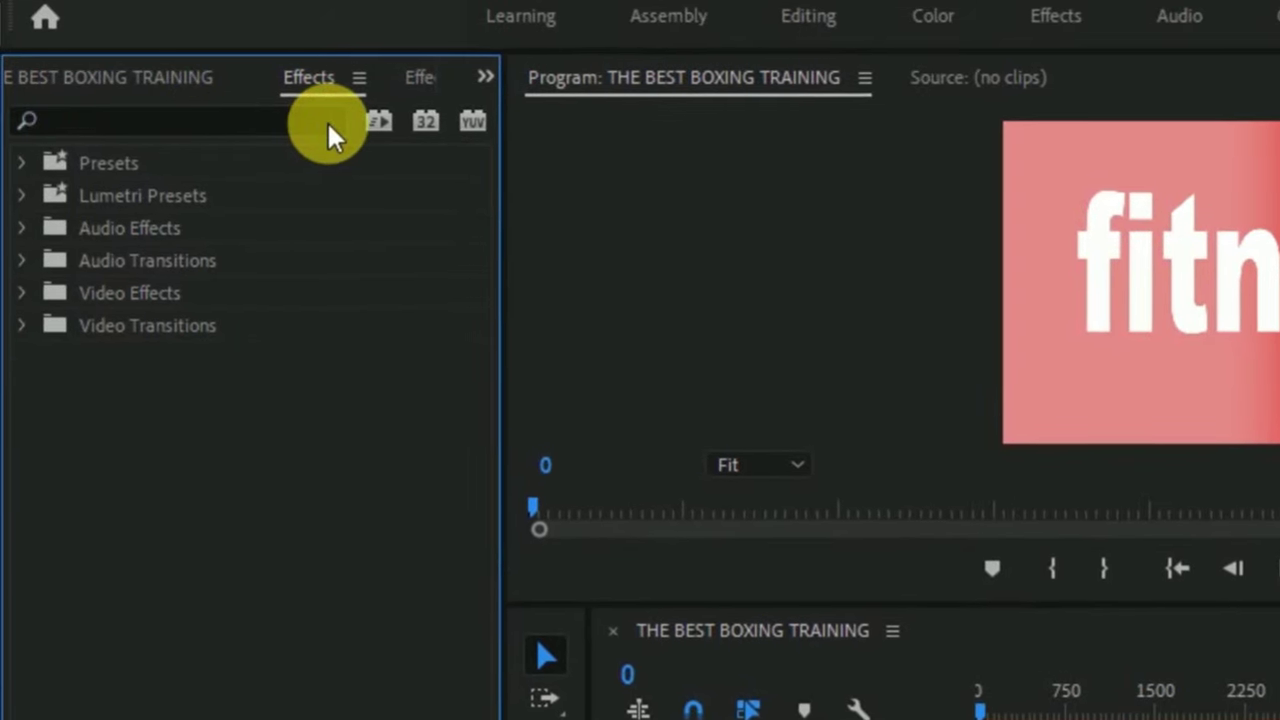
click(137, 130)
text(tr)
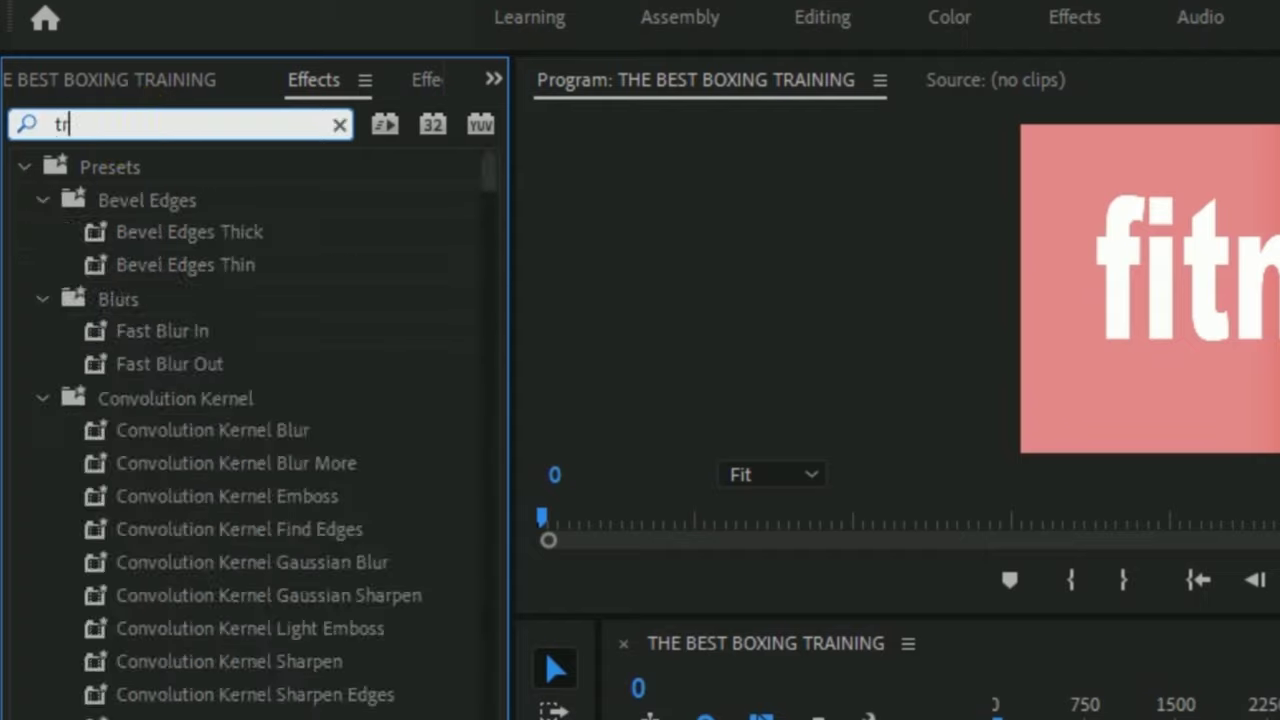
text(ack matte)
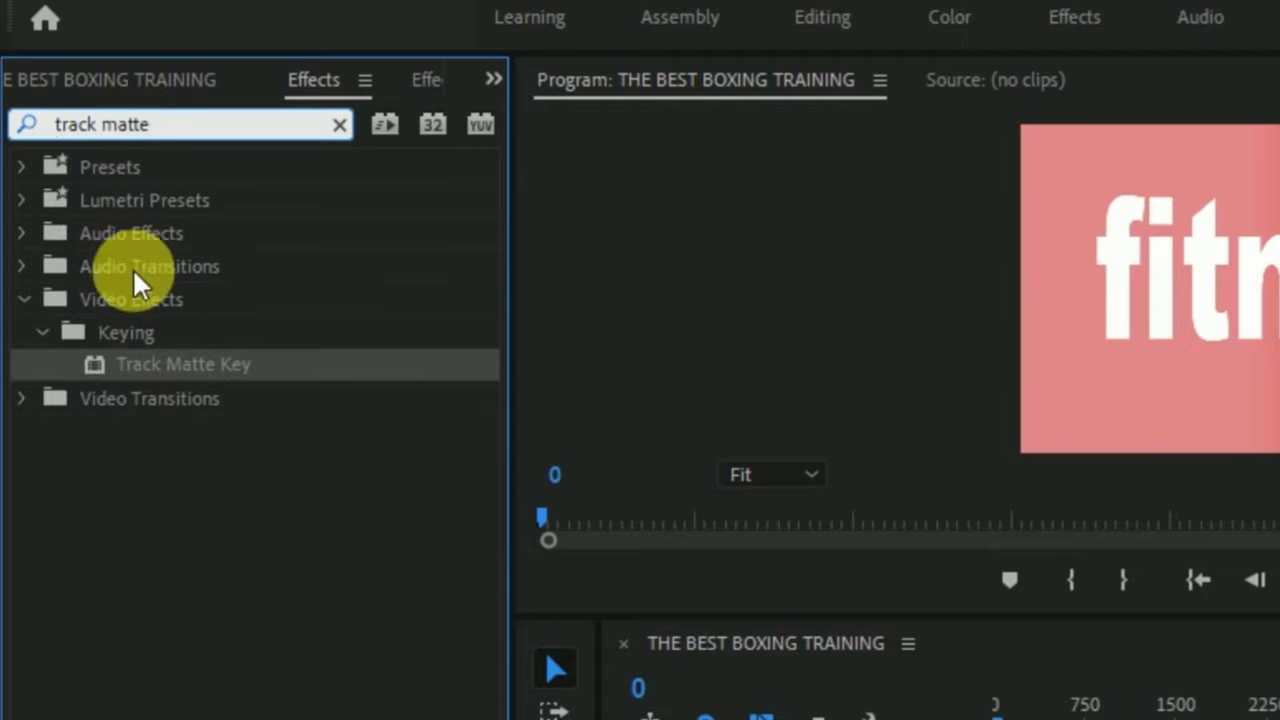
drag(169, 367, 960, 712)
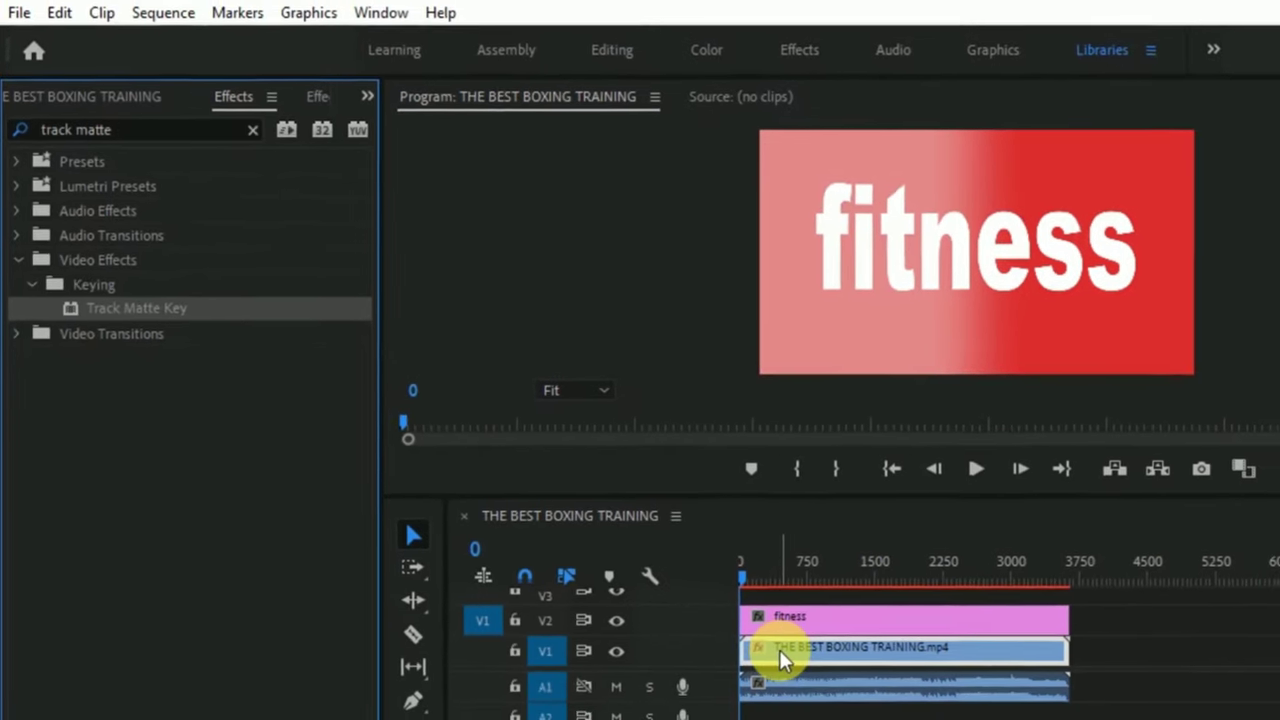
drag(960, 712, 734, 620)
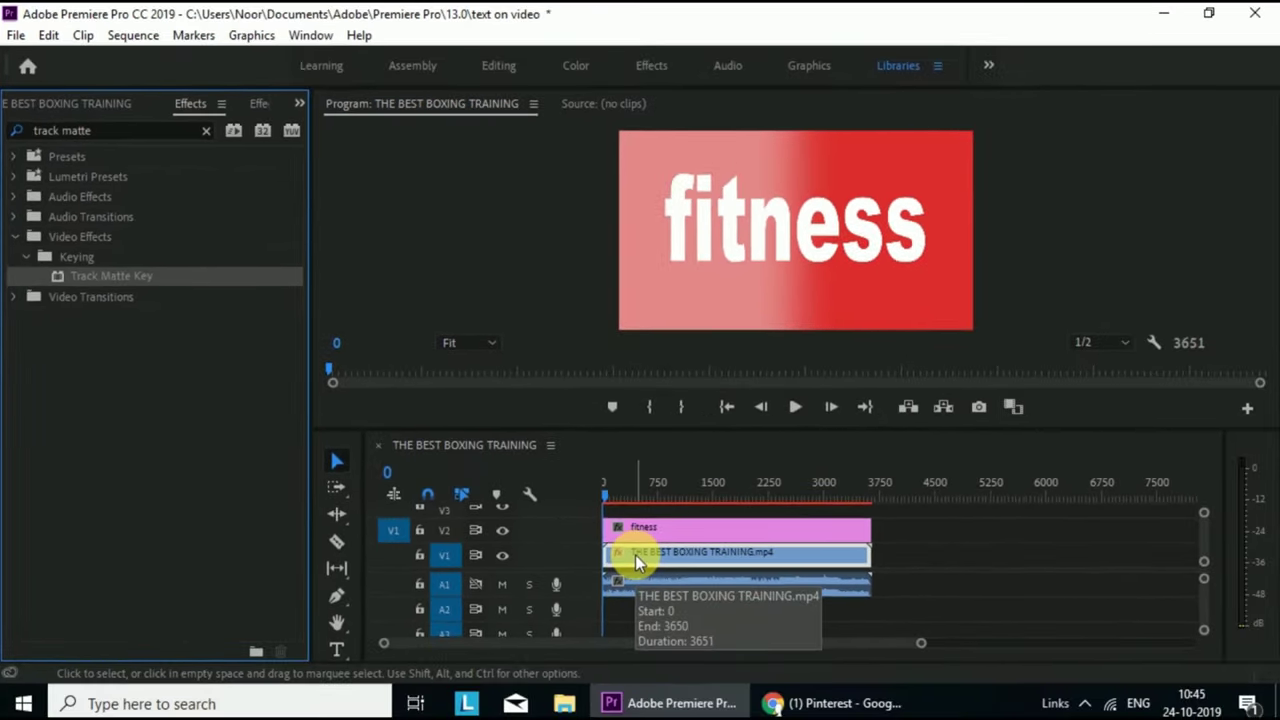
Step: Show Effect Controls with the V1 boxing clip selected to reach its Track Matte Key settings
click(300, 101)
click(338, 237)
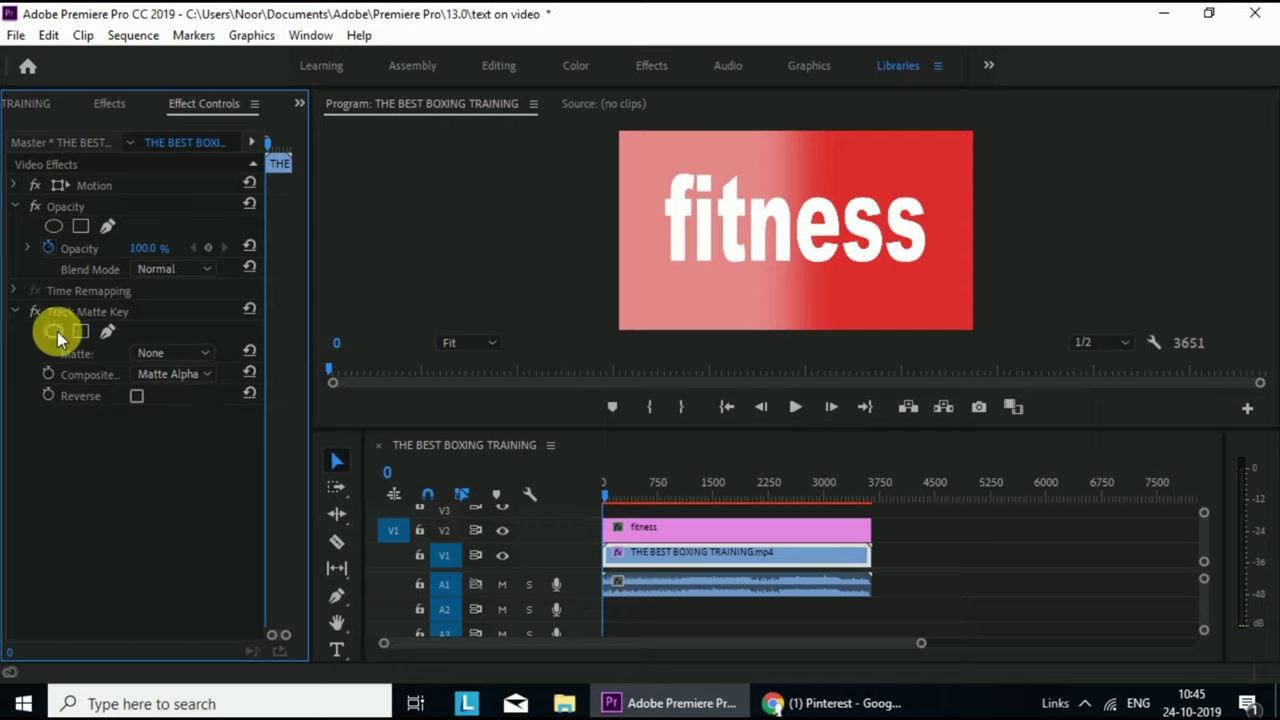
click(210, 352)
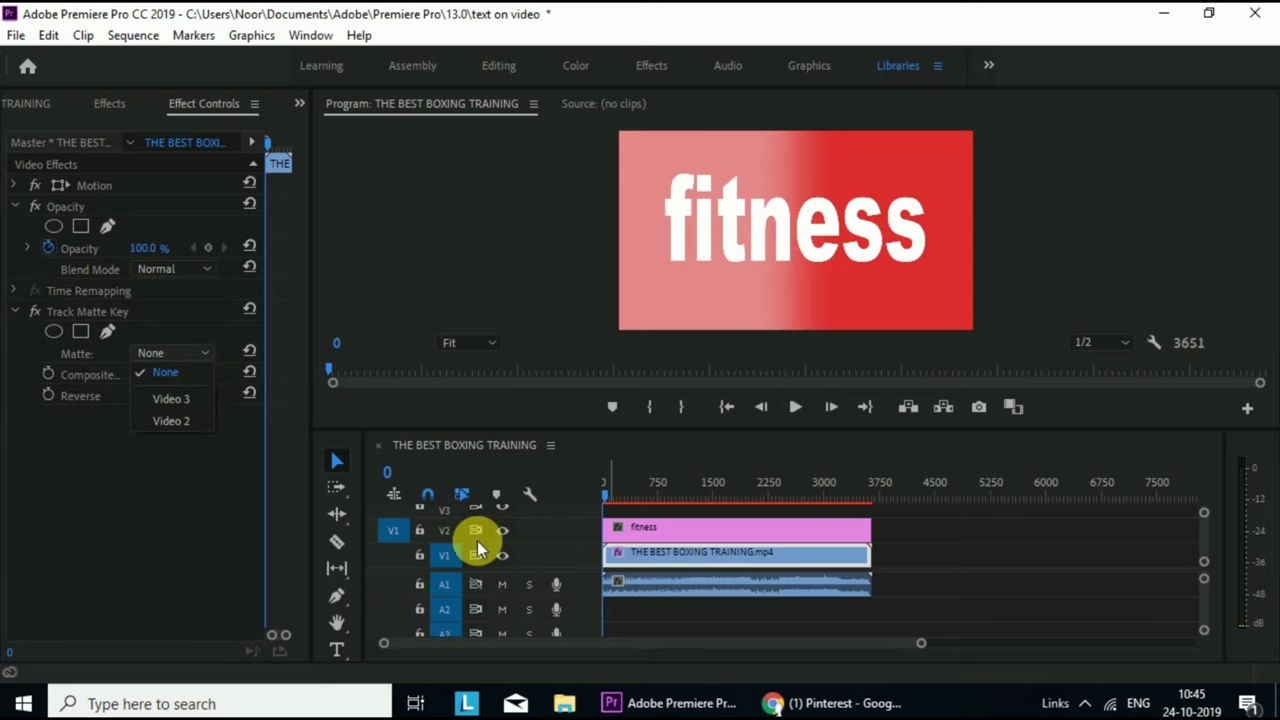
click(550, 535)
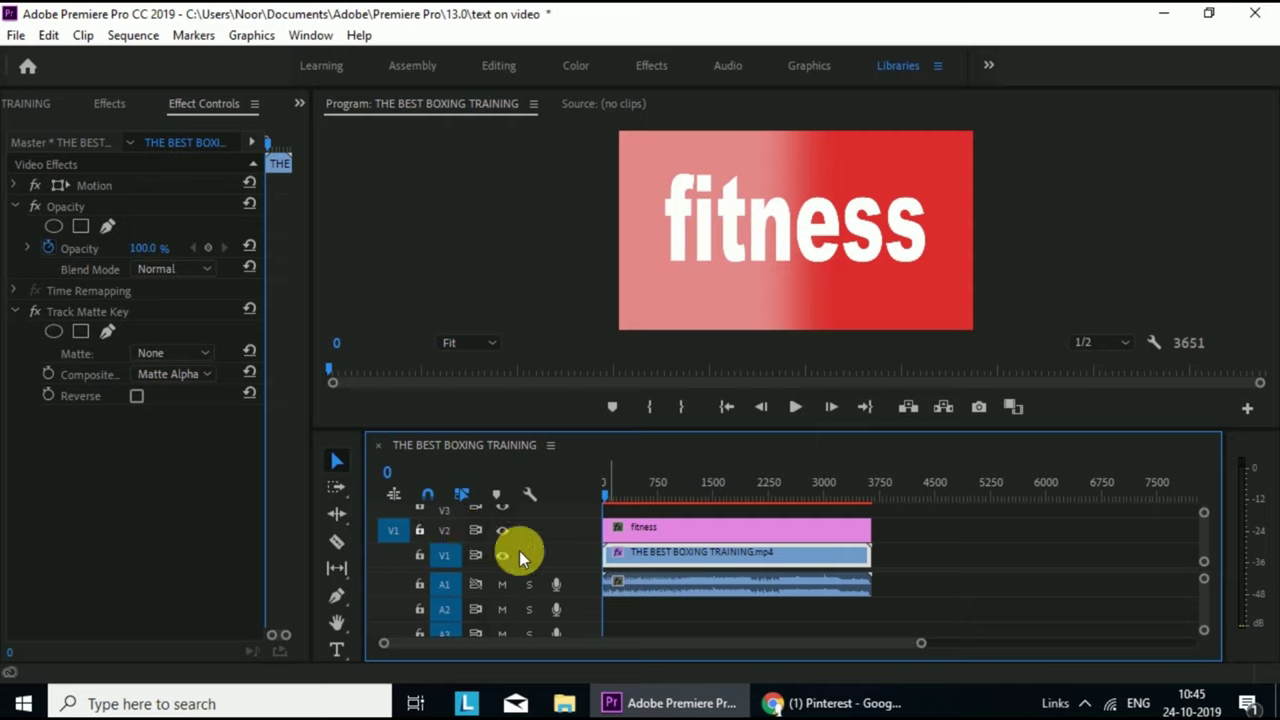
click(628, 535)
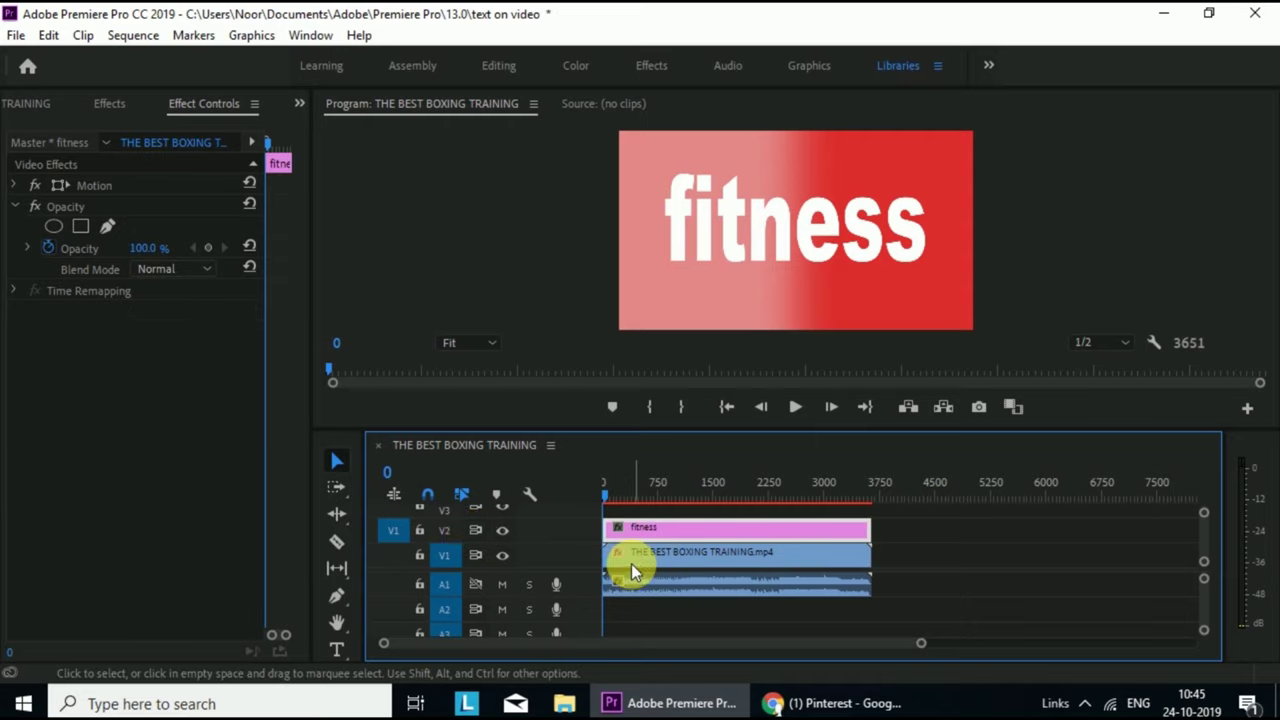
click(631, 564)
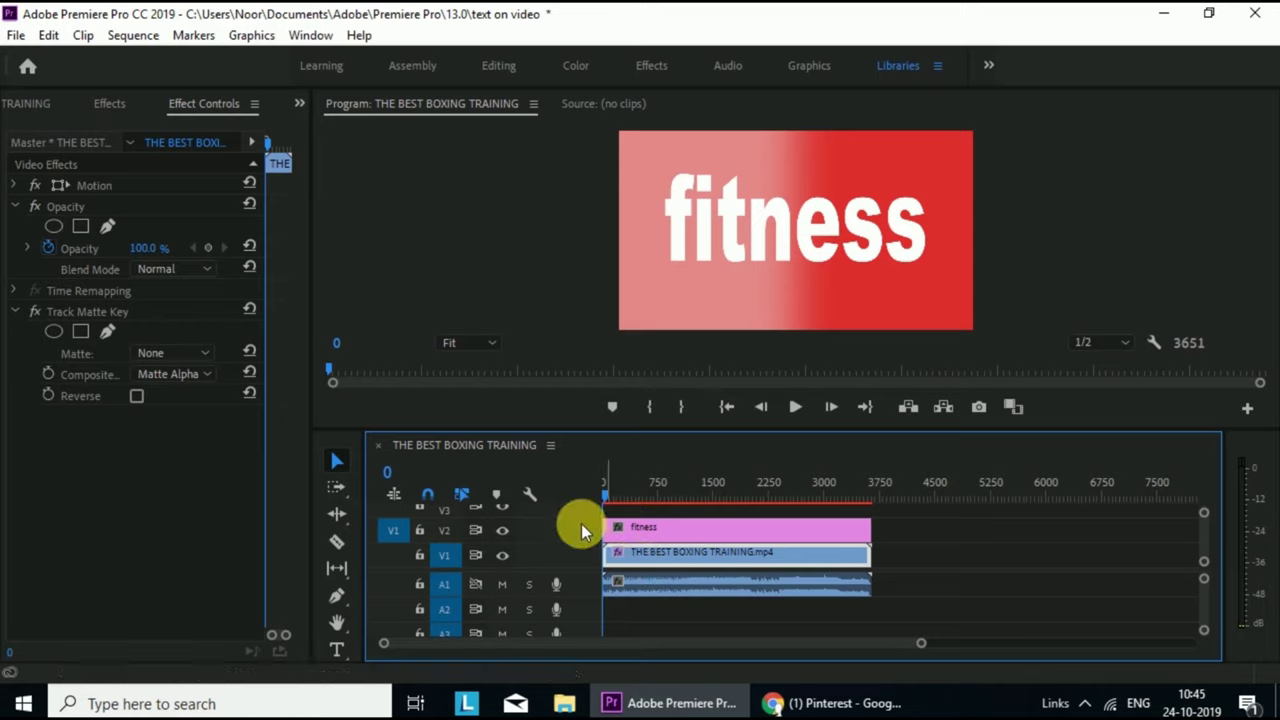
Step: Set the Track Matte Key's Matte to Video 2 and play the sequence to preview
click(207, 355)
click(196, 418)
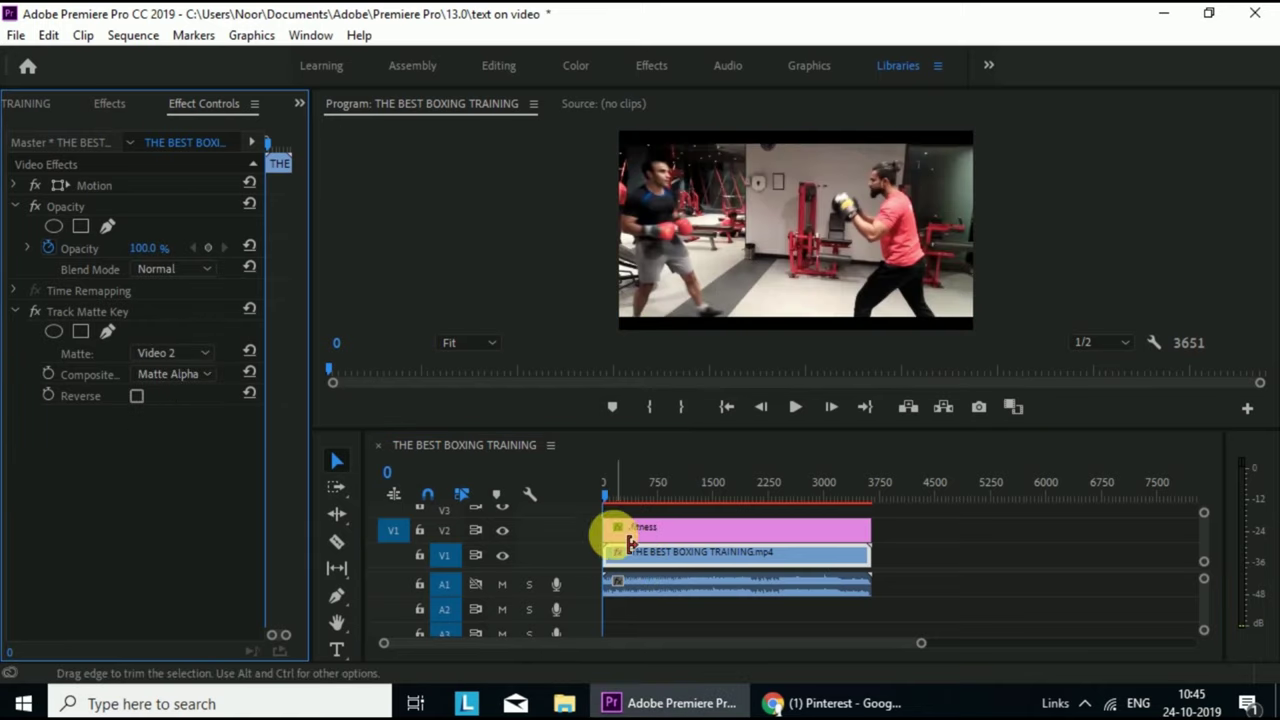
drag(606, 496, 612, 498)
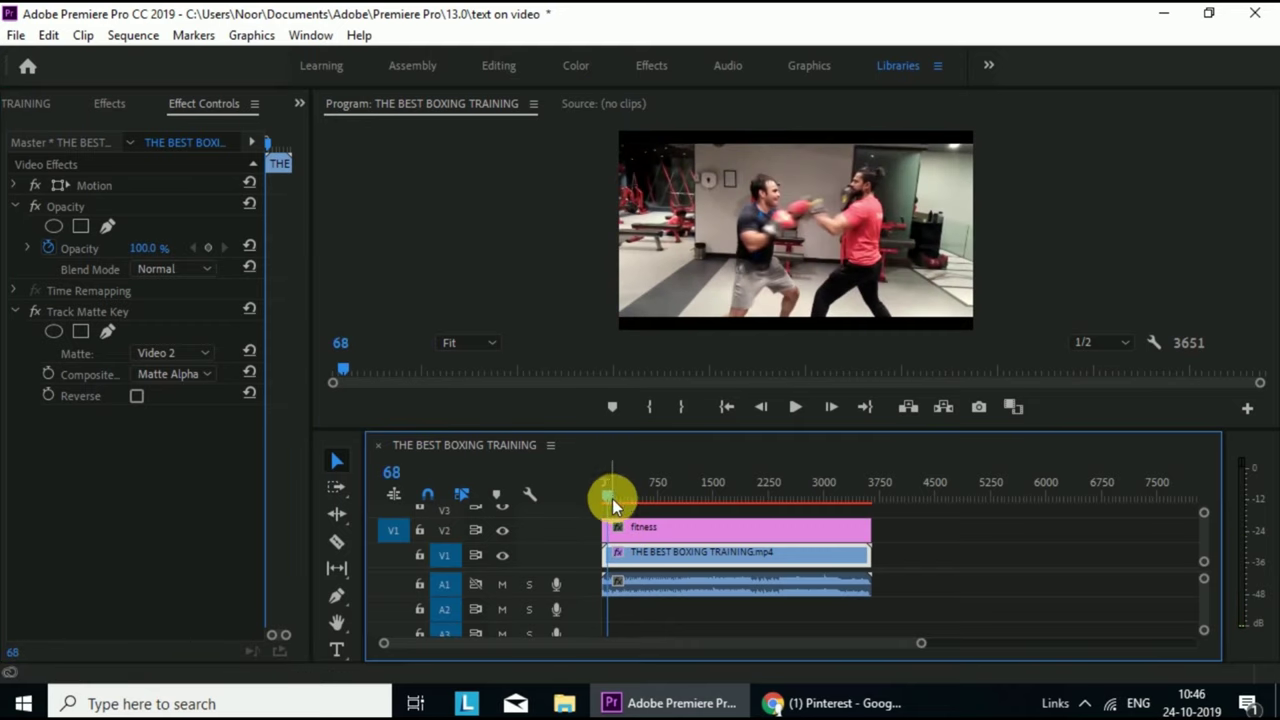
drag(612, 498, 605, 499)
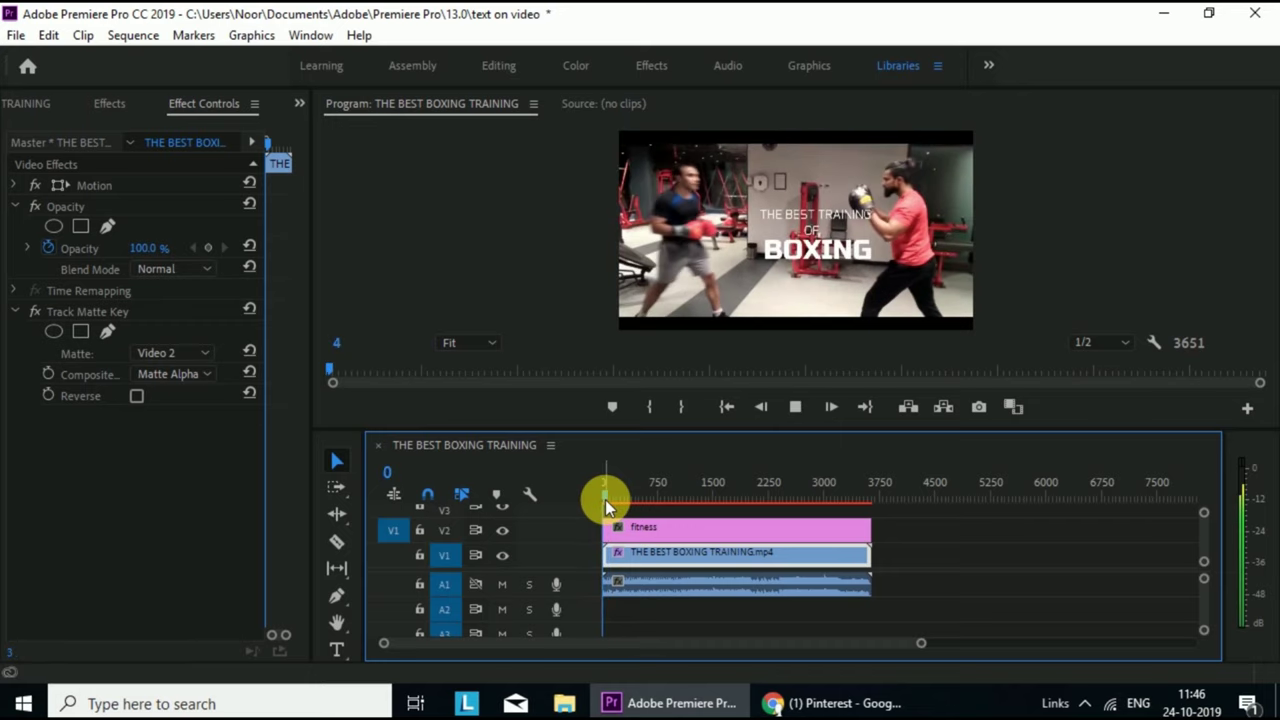
key(space)
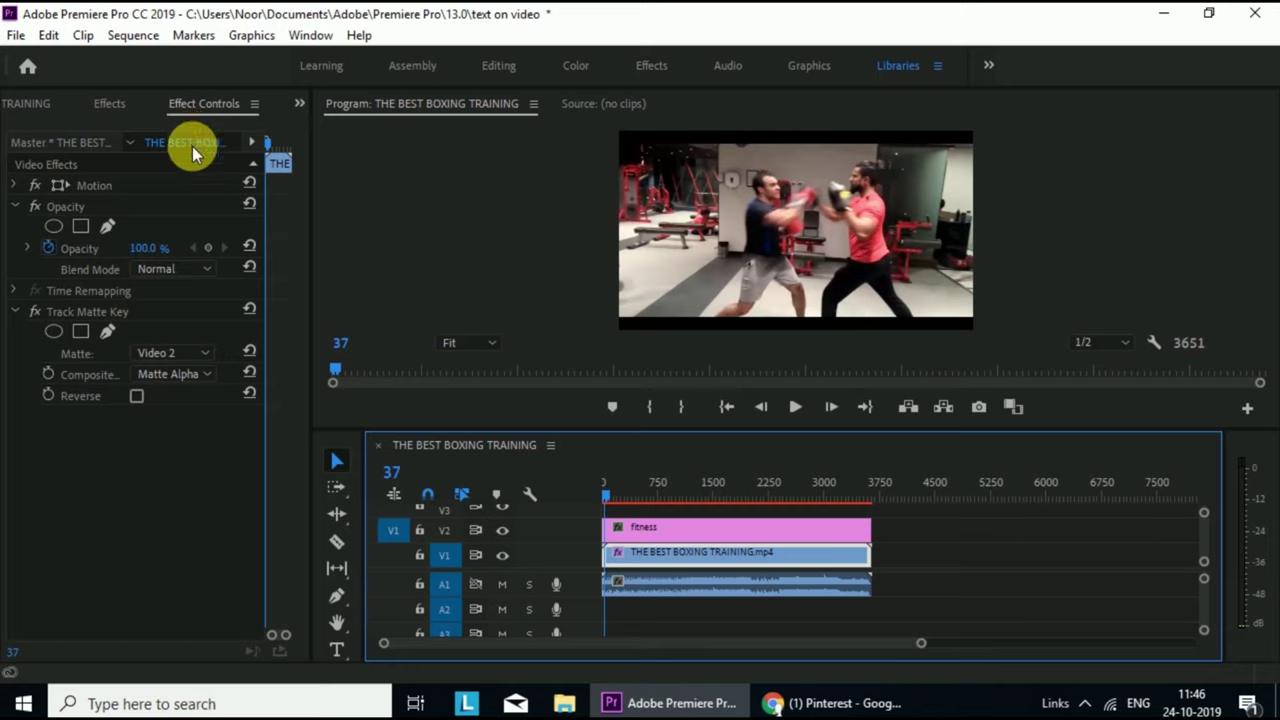
Step: Bring up the Project panel and open the fitness title in the title editor
click(48, 107)
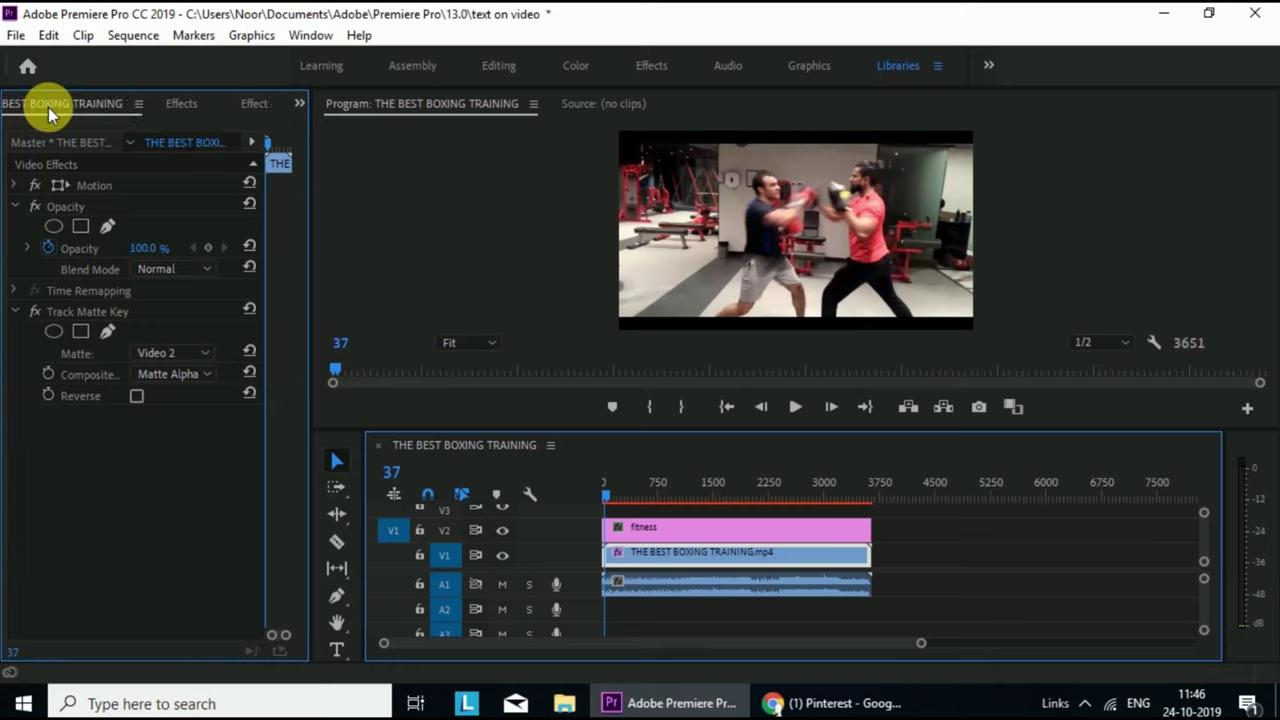
click(306, 107)
click(325, 127)
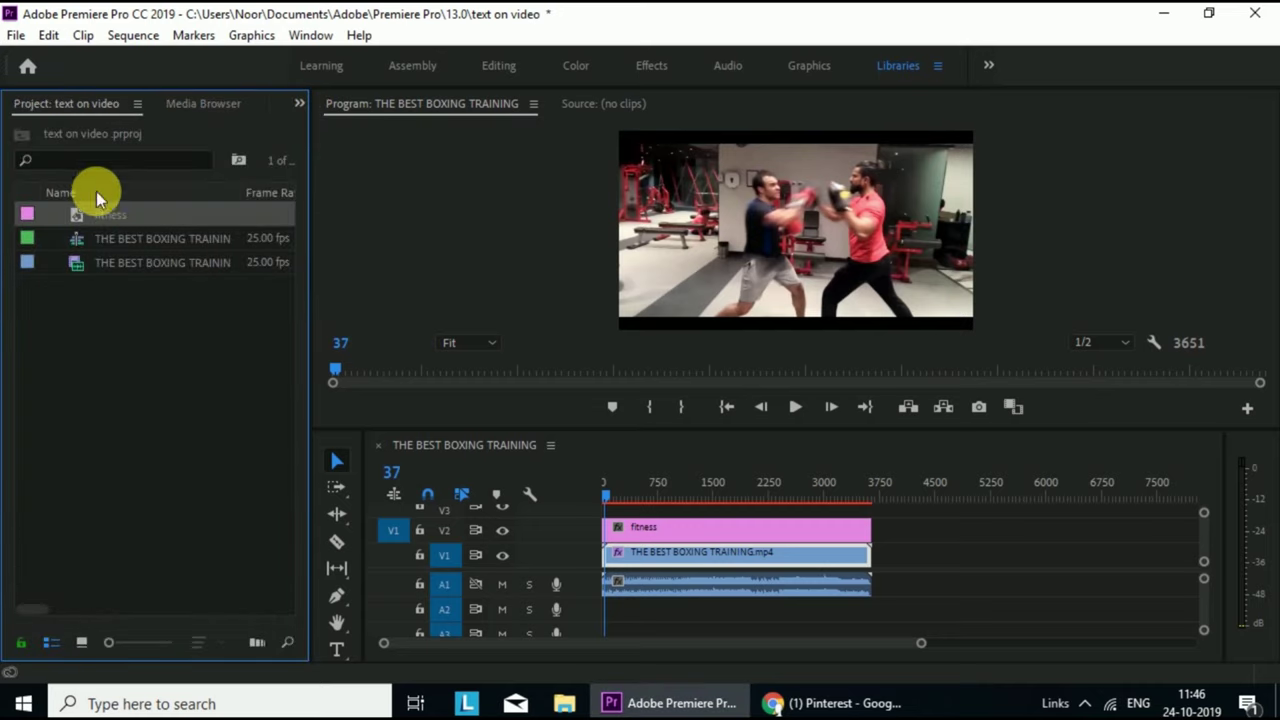
double_click(26, 219)
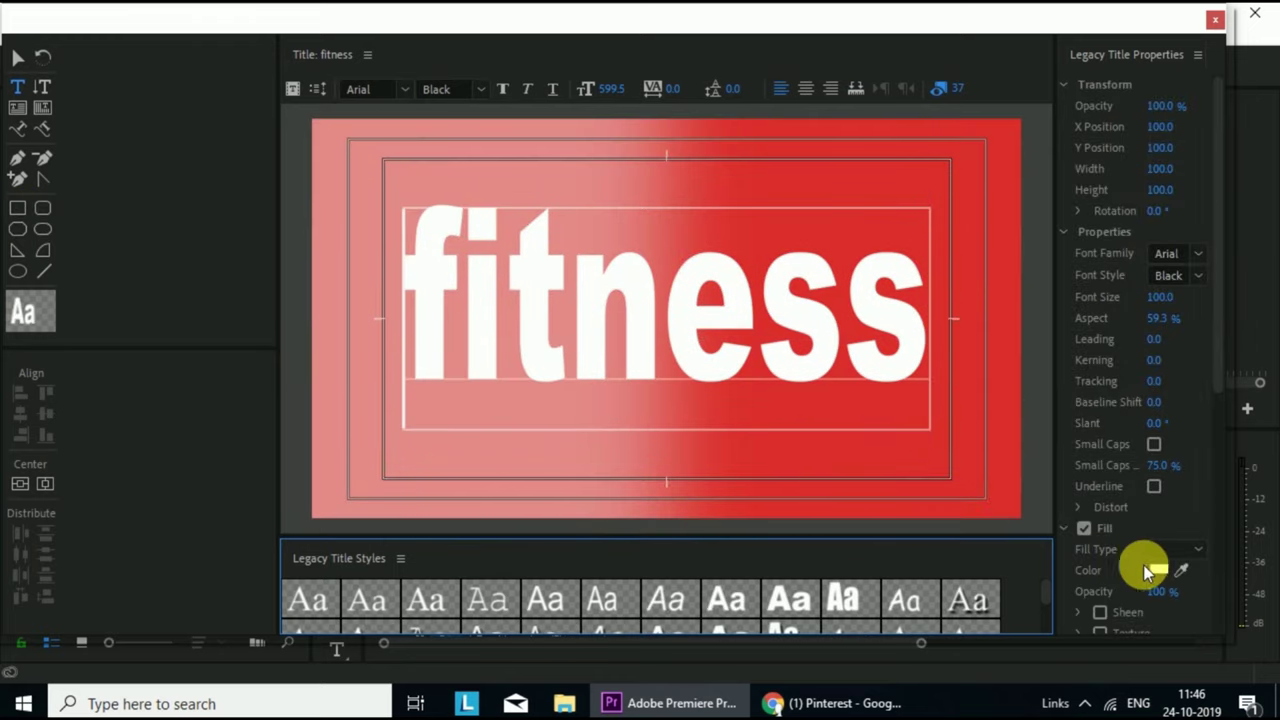
Step: Uncheck the red gradient Background in Legacy Title Properties, then close the title window
scroll(1156, 565, down, 3)
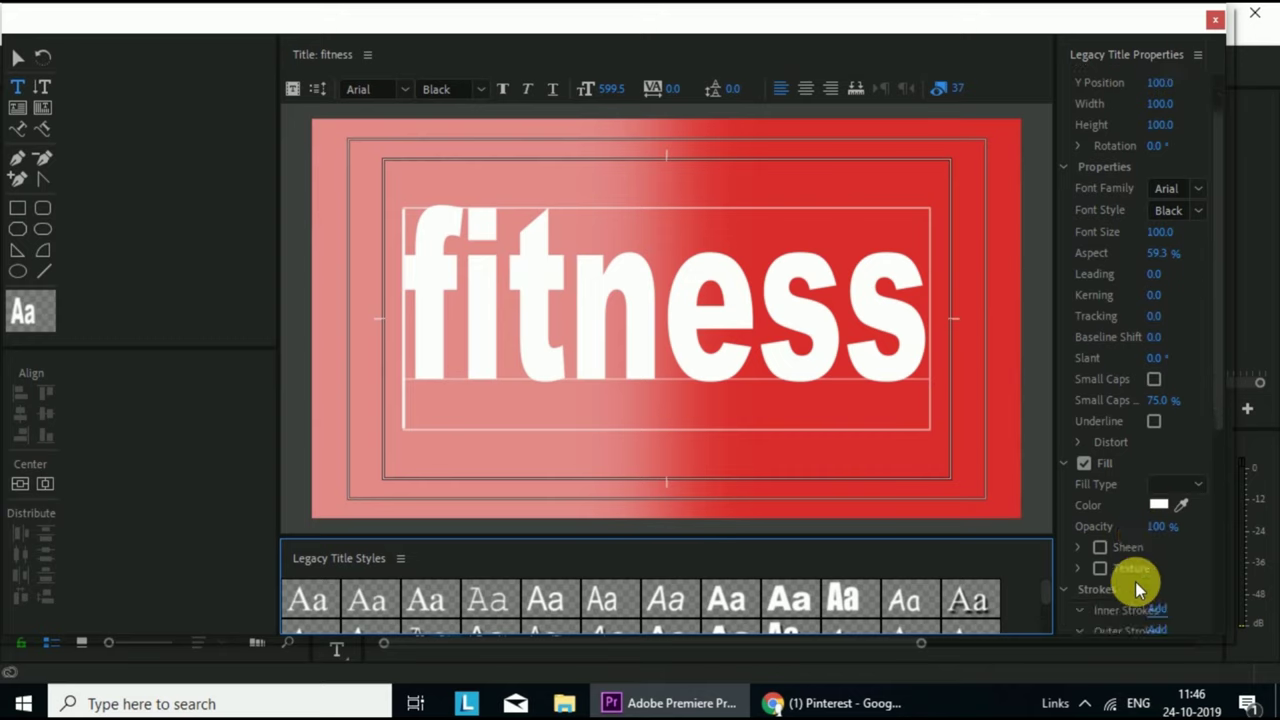
scroll(1135, 578, down, 1)
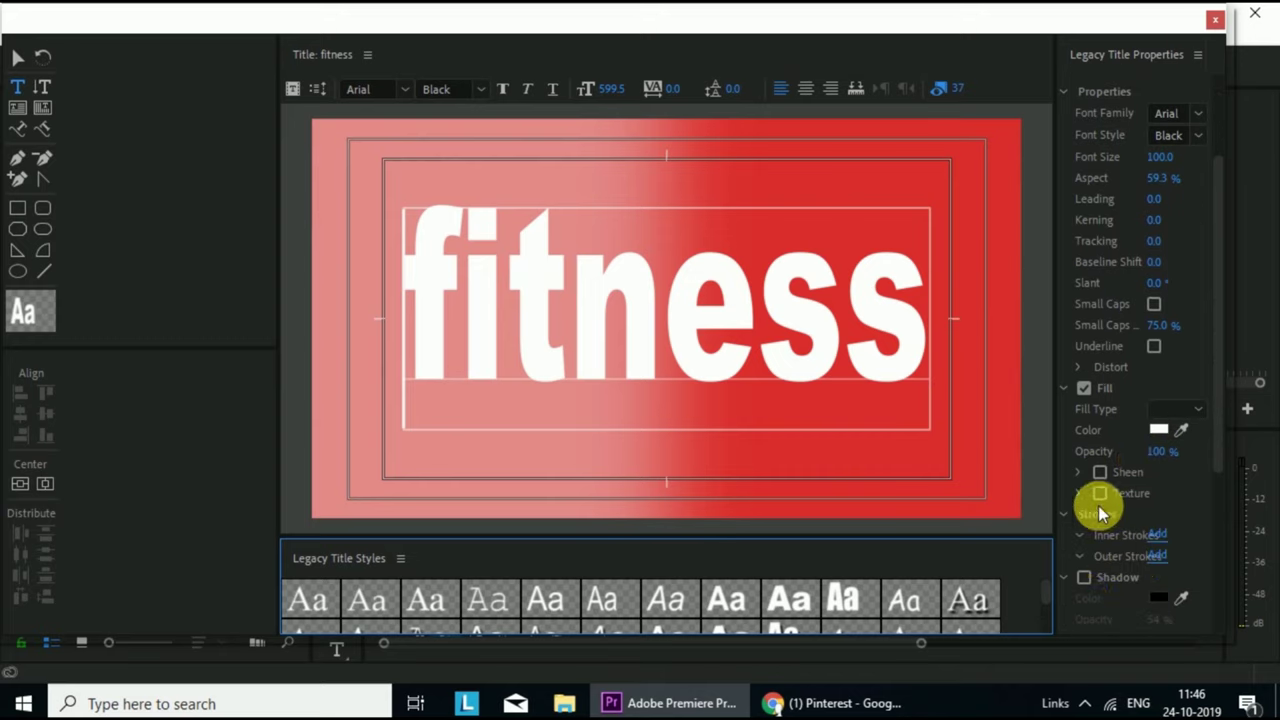
scroll(1098, 506, up, 3)
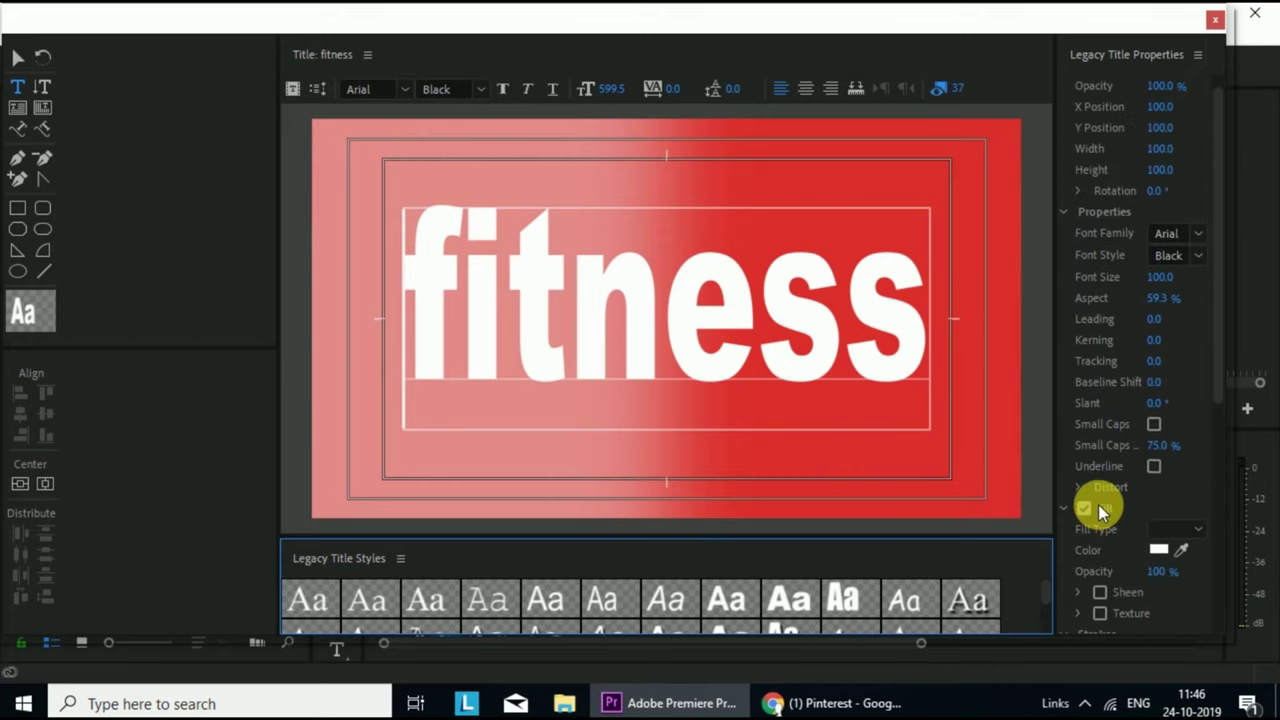
scroll(1103, 485, down, 2)
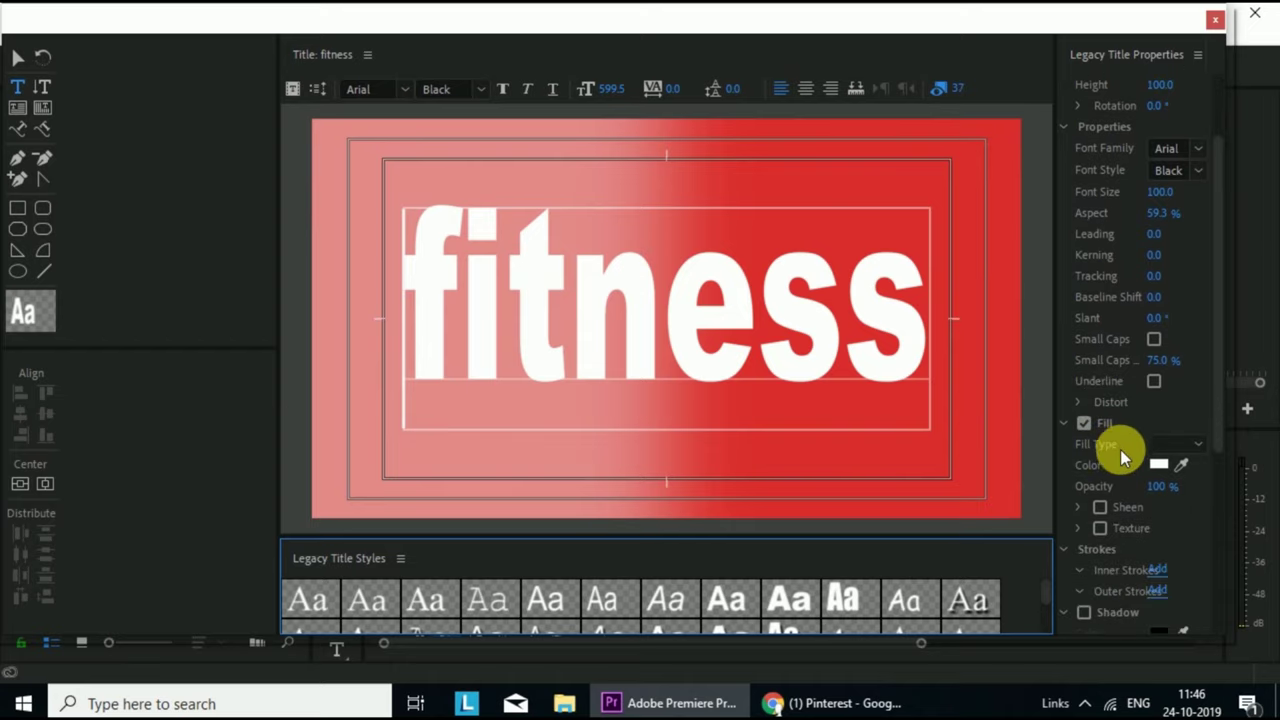
scroll(1120, 450, down, 1)
scroll(1120, 452, down, 2)
scroll(1120, 455, down, 1)
scroll(1120, 458, down, 2)
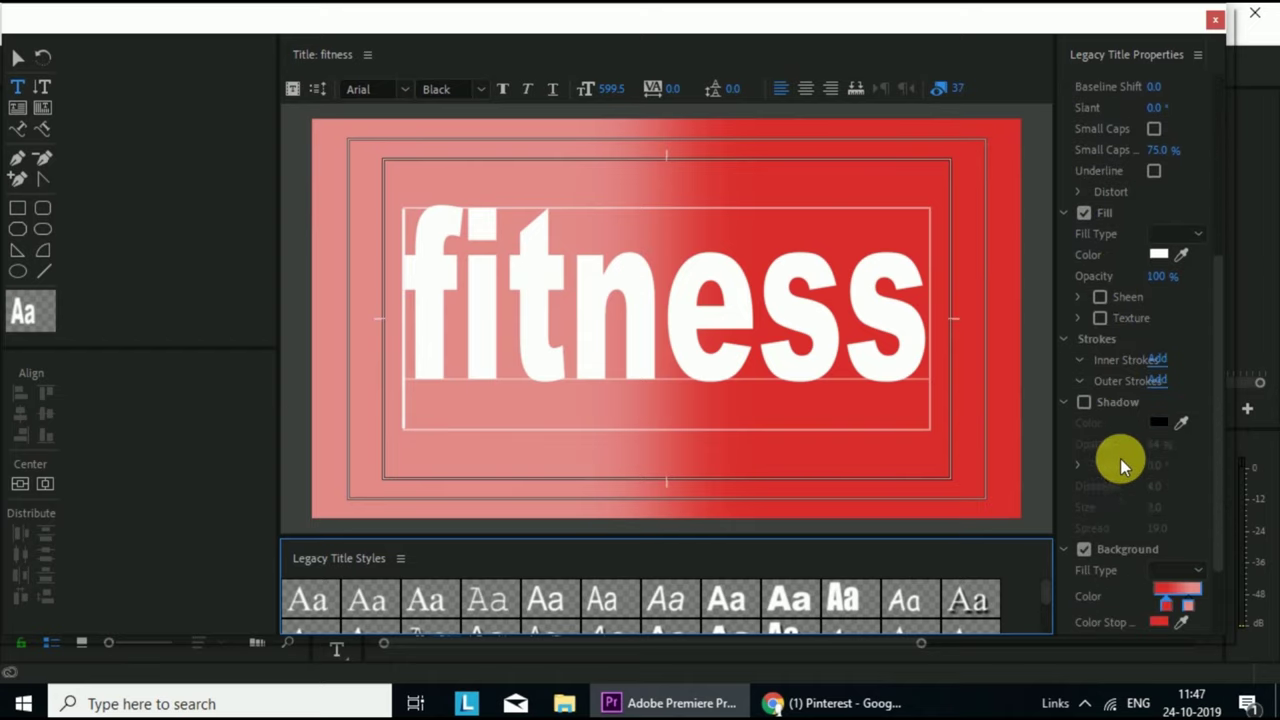
click(1085, 552)
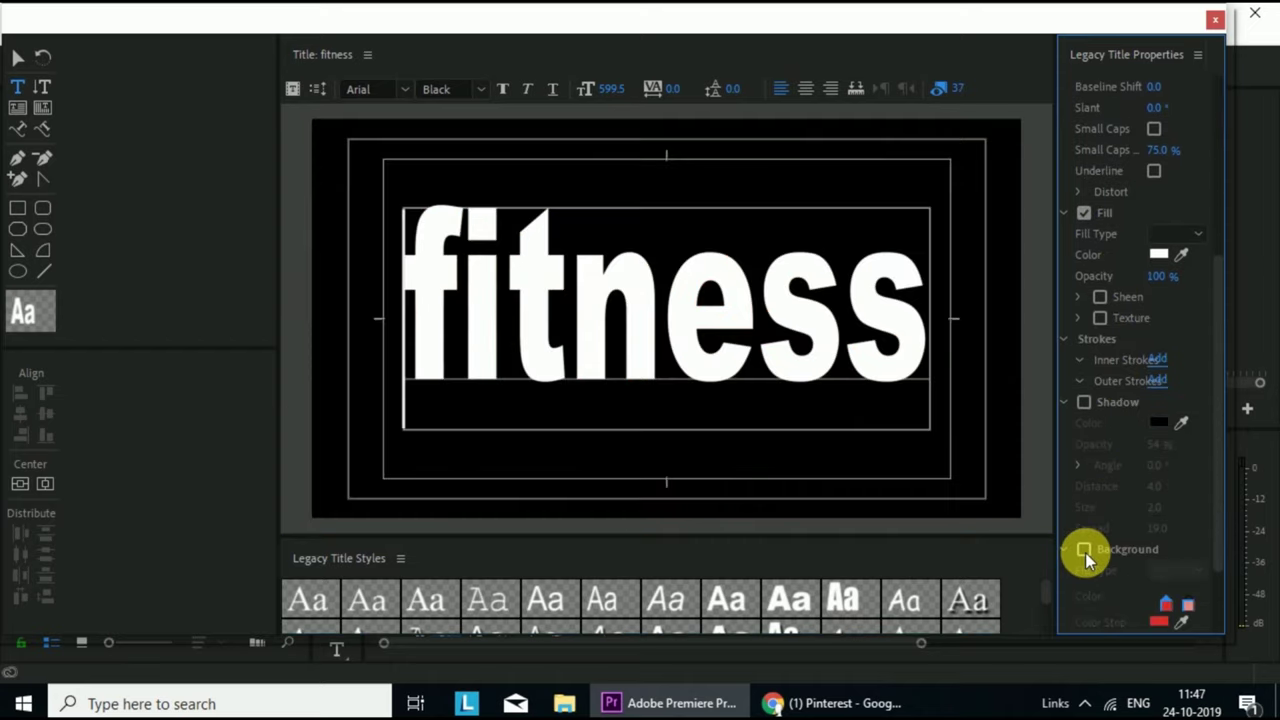
click(1212, 22)
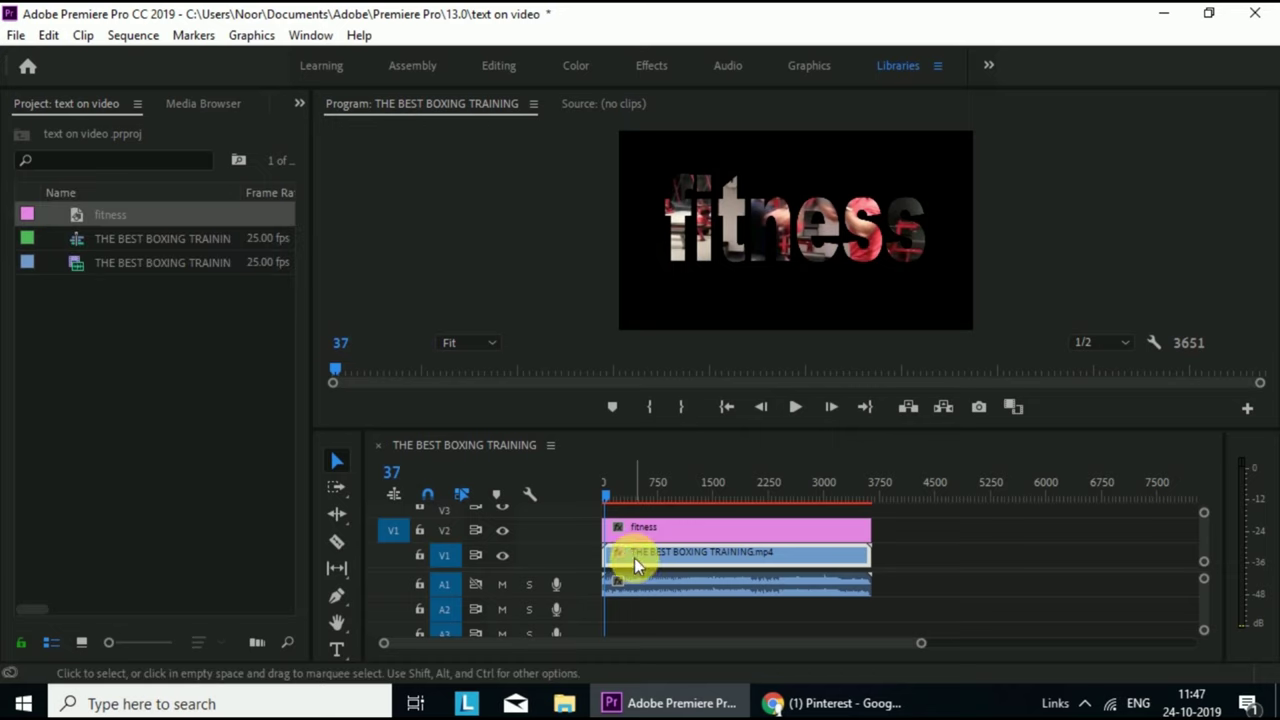
key(space)
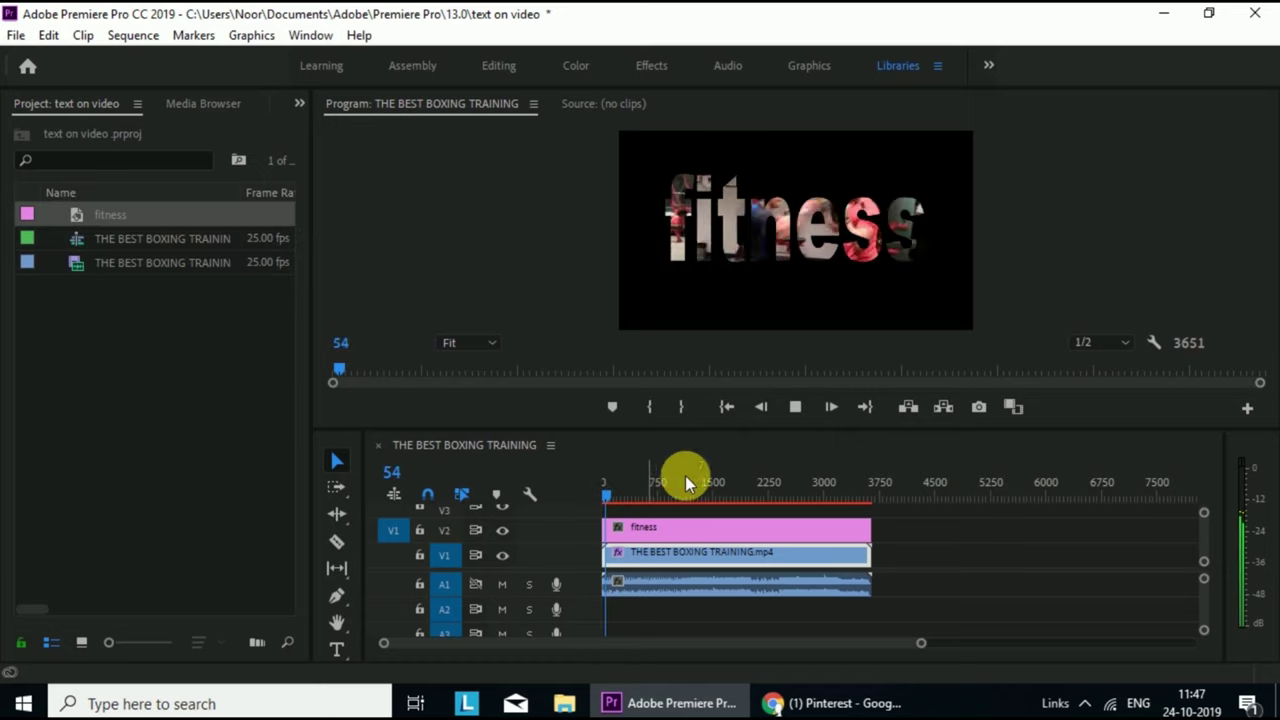
drag(606, 488, 662, 490)
key(space)
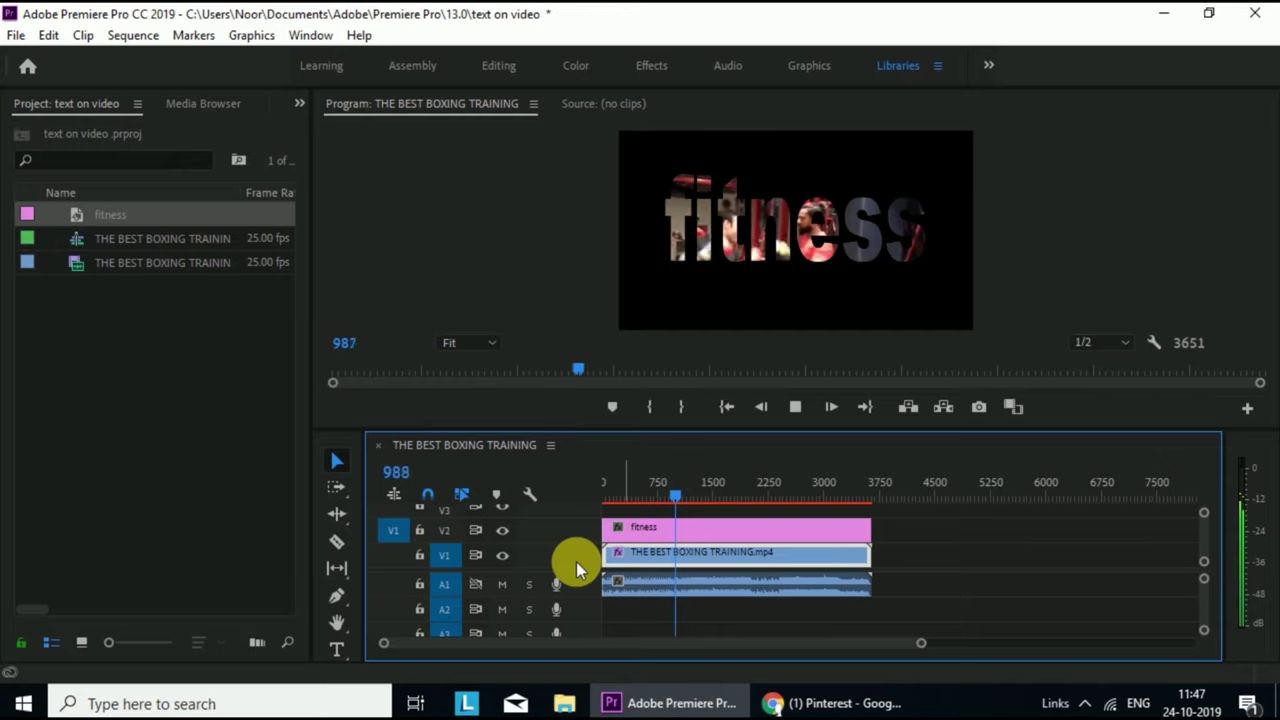
key(space)
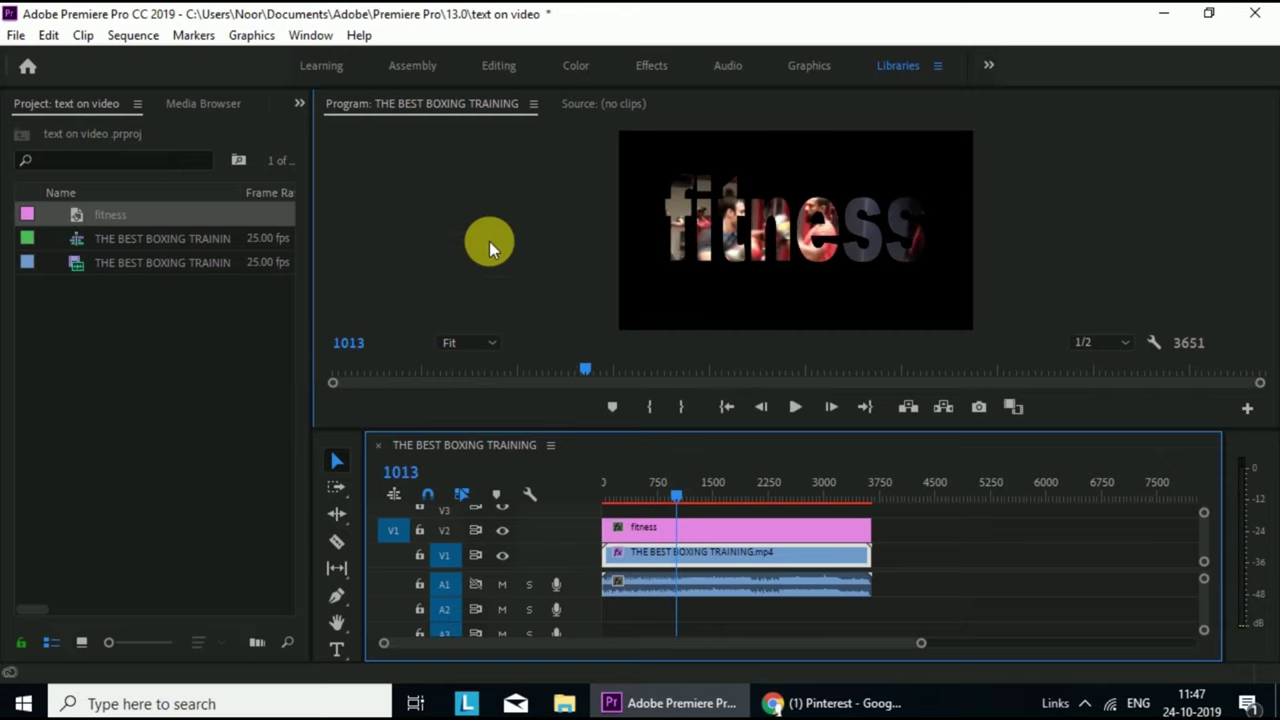
key(grave)
key(space)
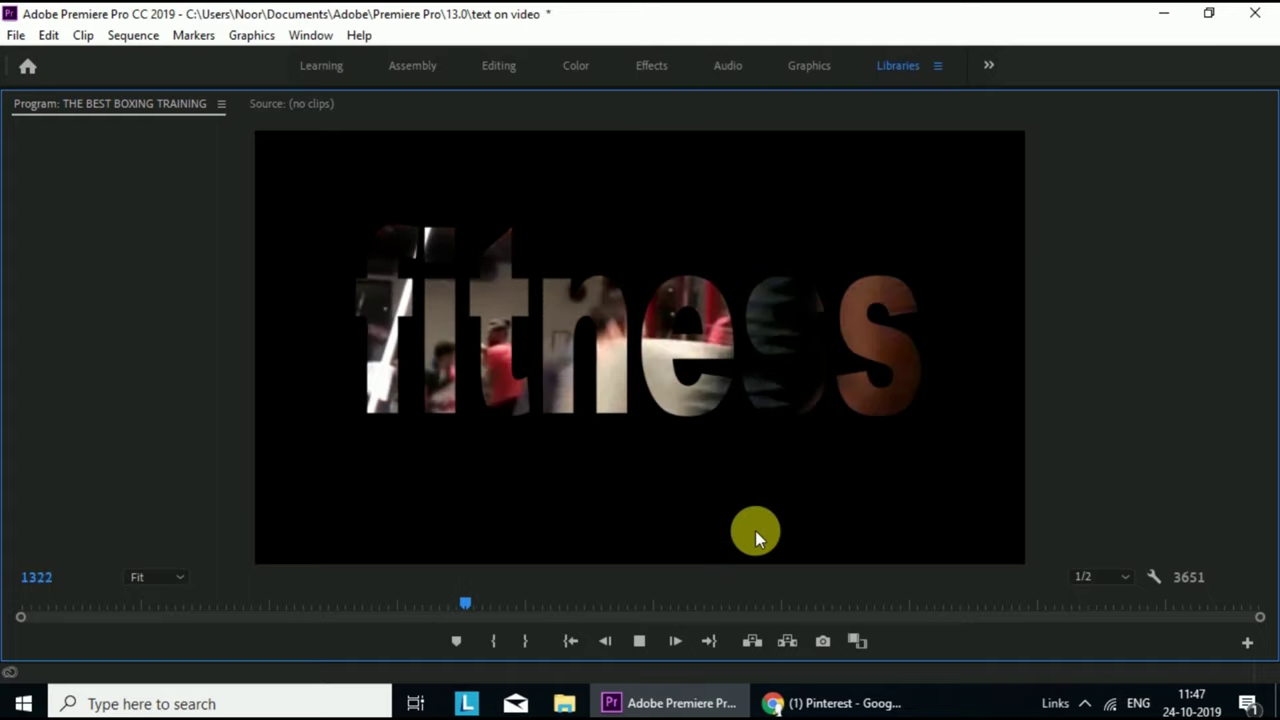
key(grave)
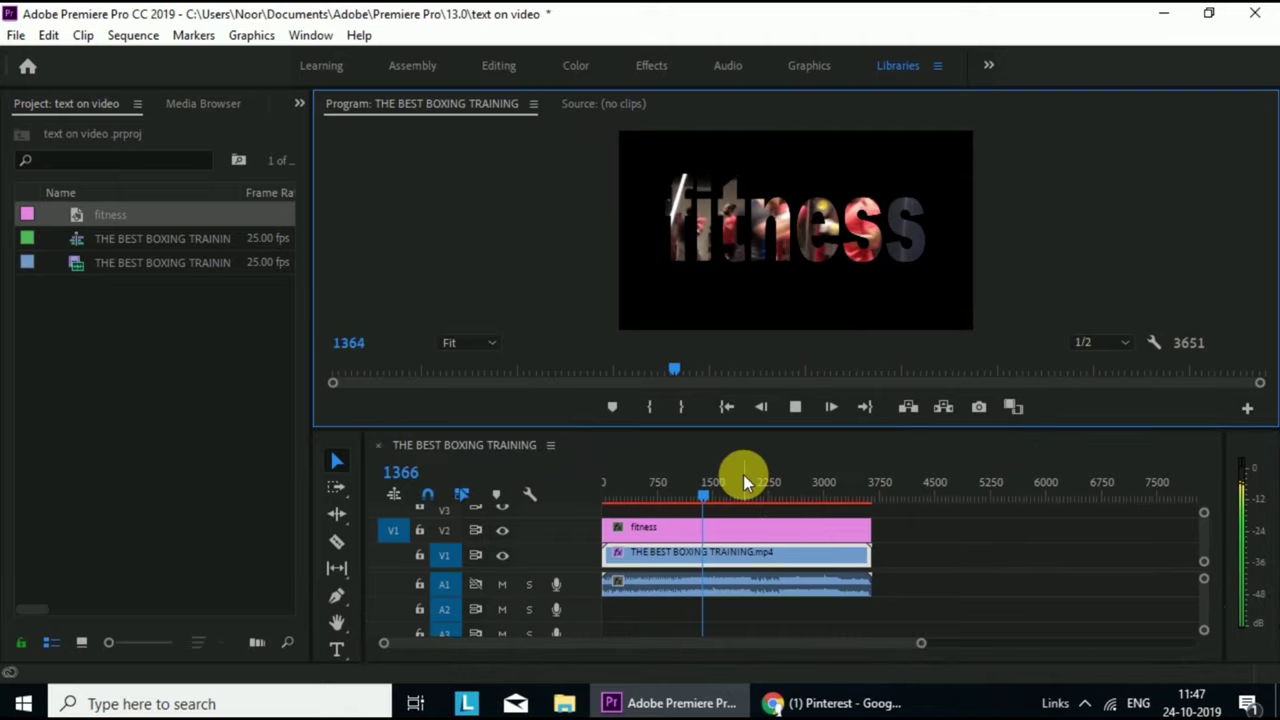
key(space)
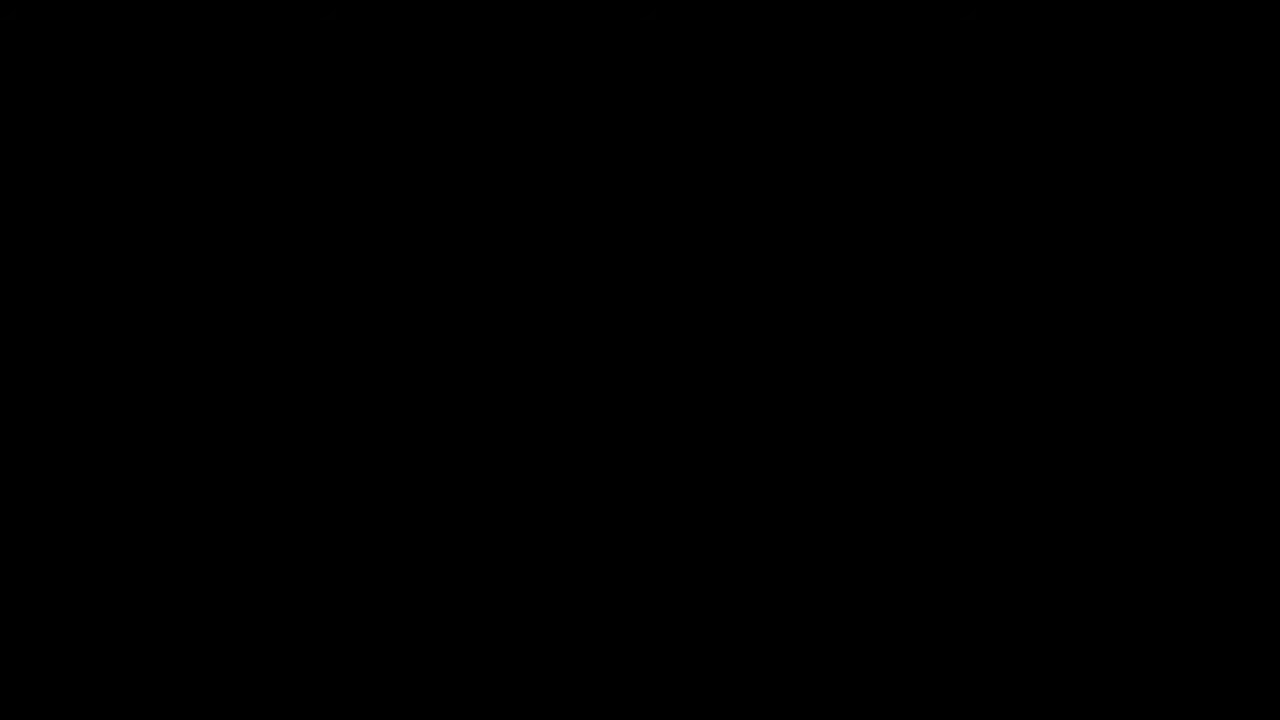